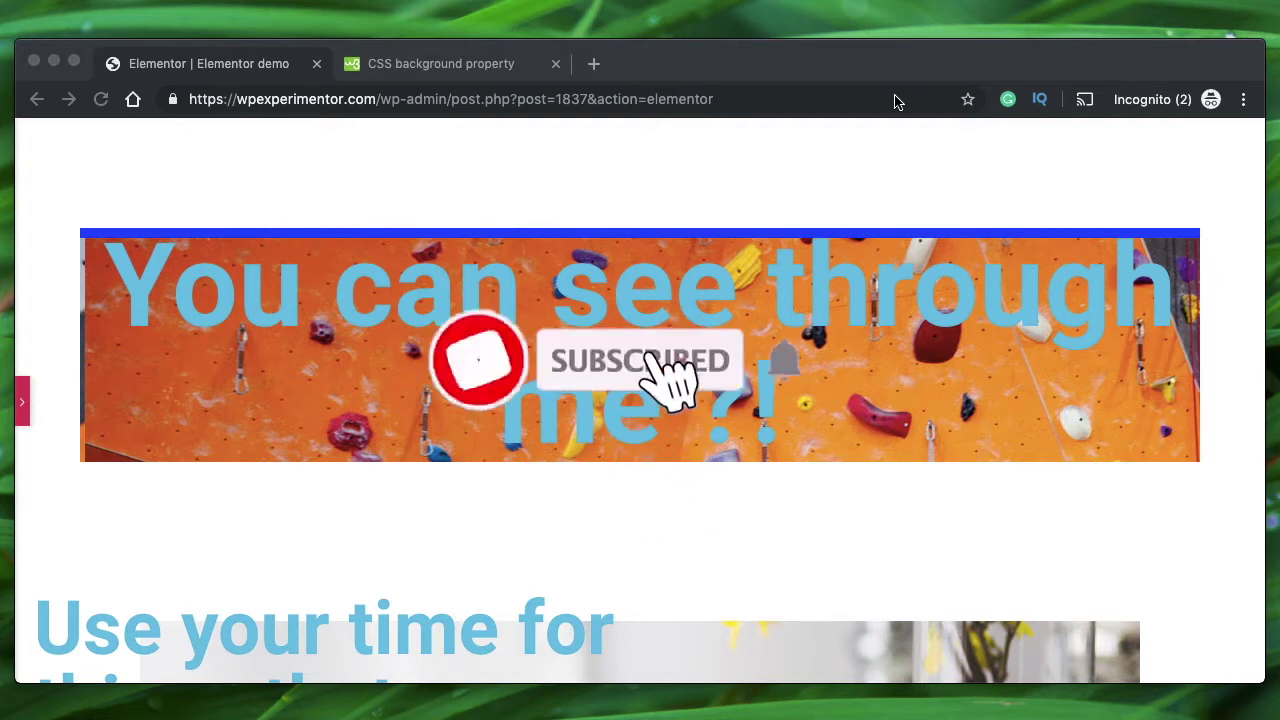
- Select the 'You can see through me ?!' heading text in the Elementor preview to inspect it
click(896, 101)
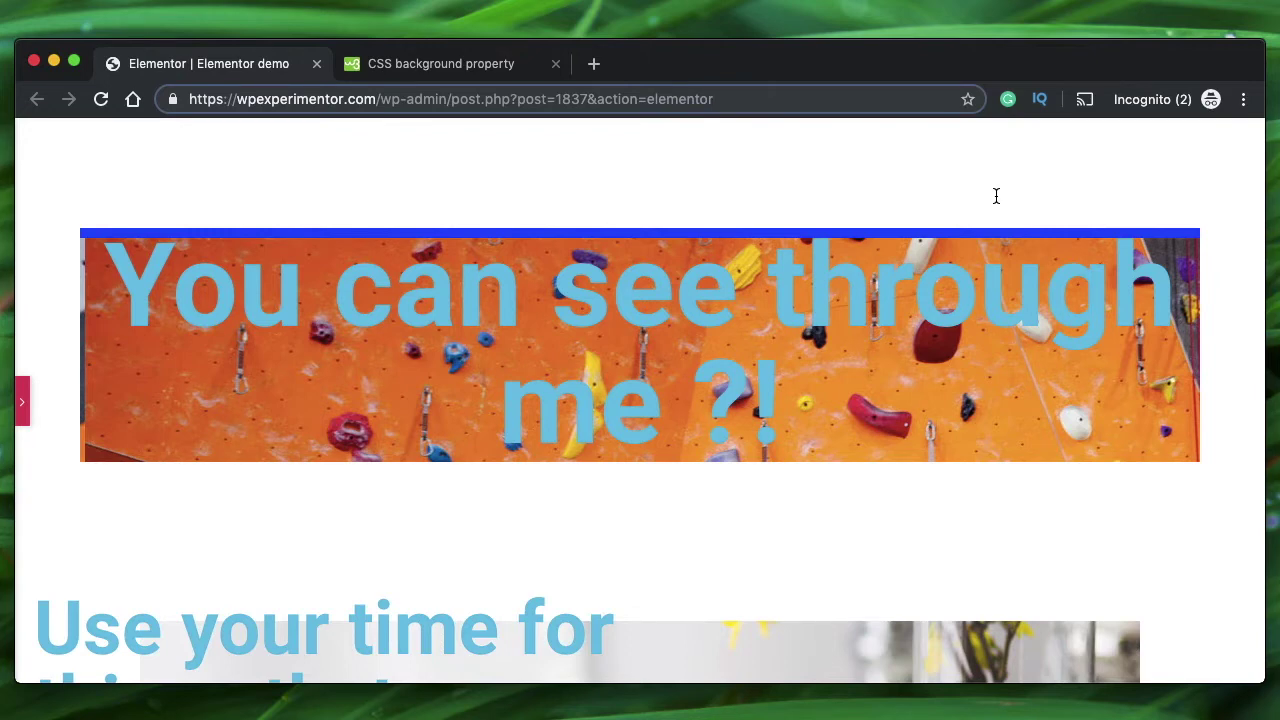
triple_click(632, 323)
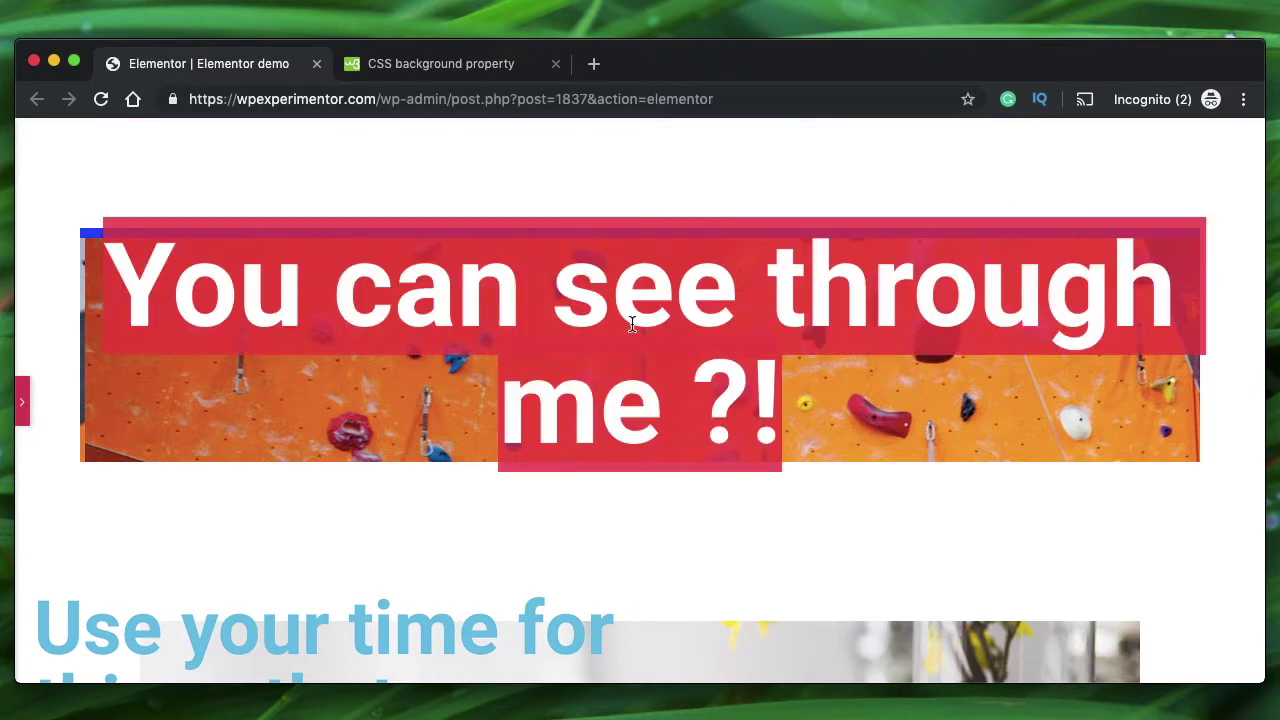
double_click(632, 323)
click(462, 346)
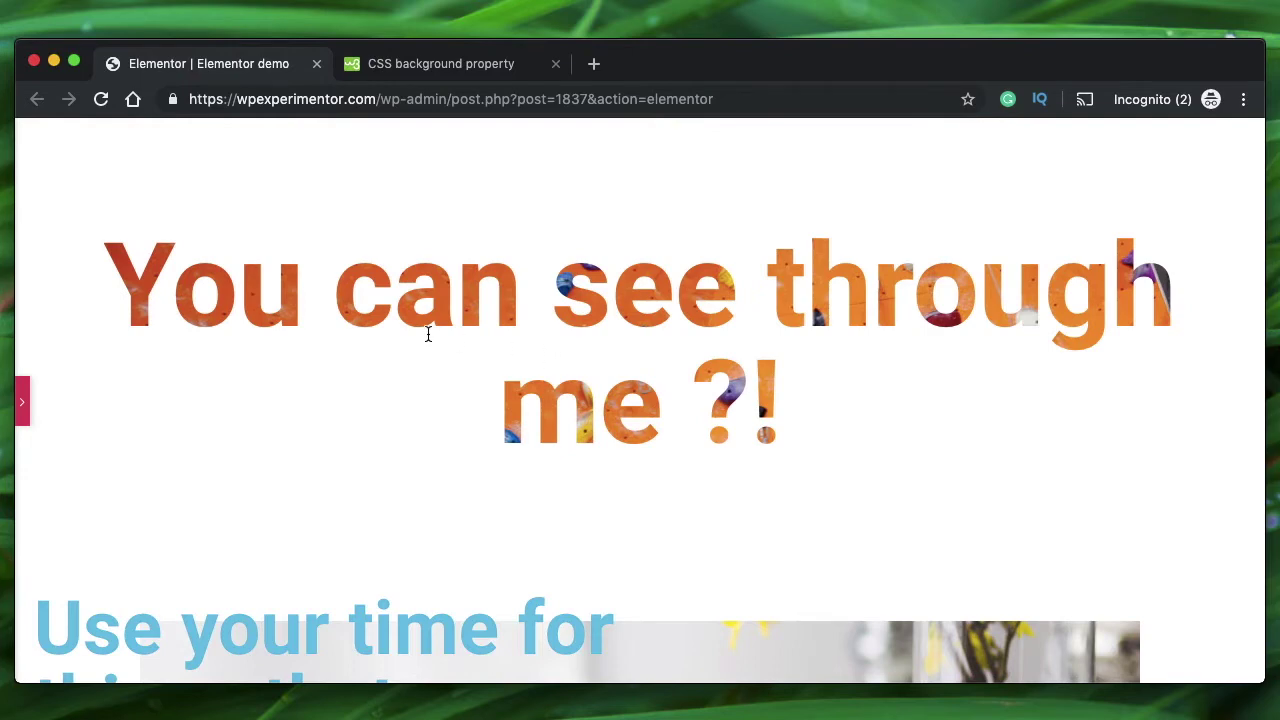
triple_click(286, 300)
click(286, 300)
- Highlight the <final-bg-layer> formal syntax line on MDN's CSS background page
click(405, 80)
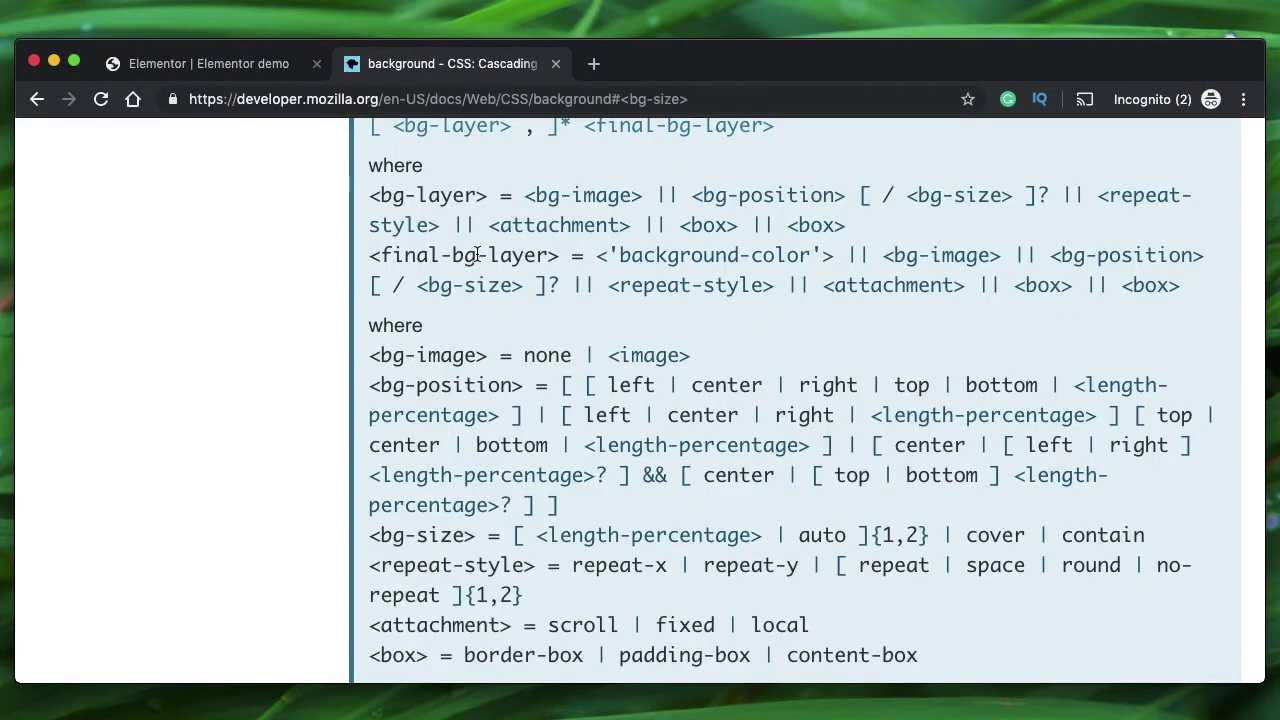
triple_click(477, 255)
click(477, 255)
double_click(475, 255)
triple_click(470, 256)
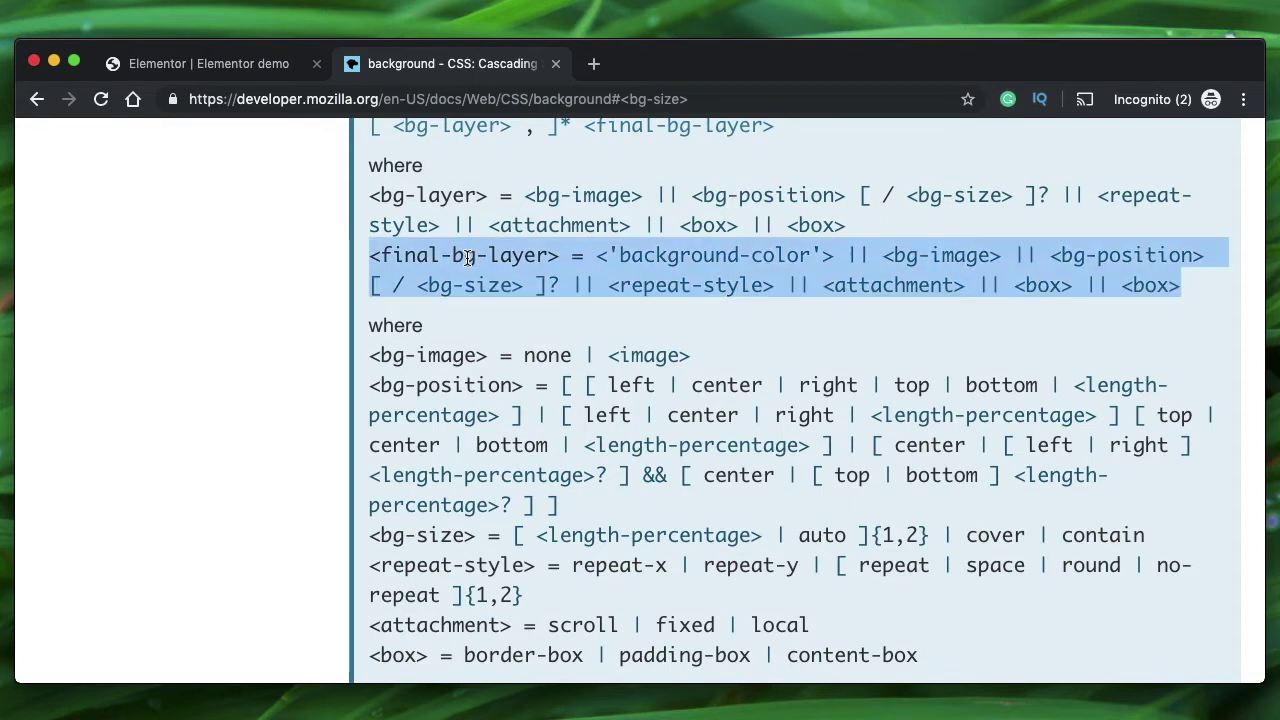
click(468, 256)
double_click(468, 256)
click(240, 63)
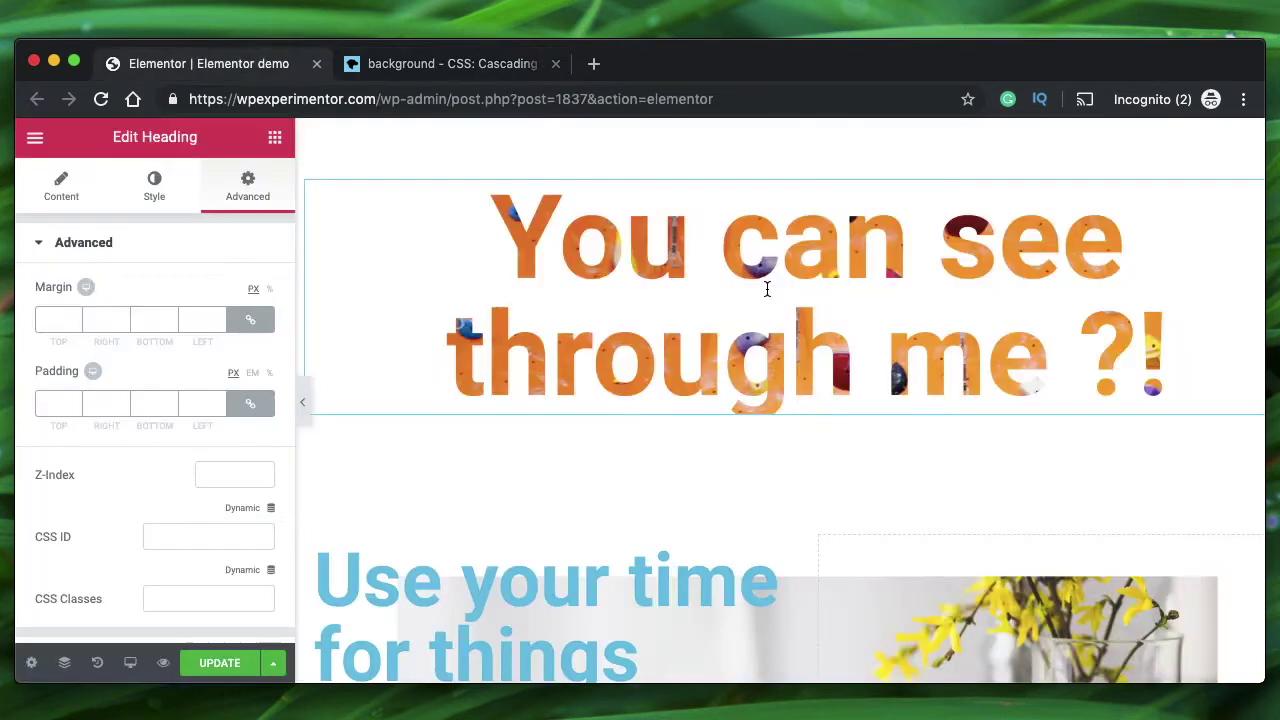
click(443, 63)
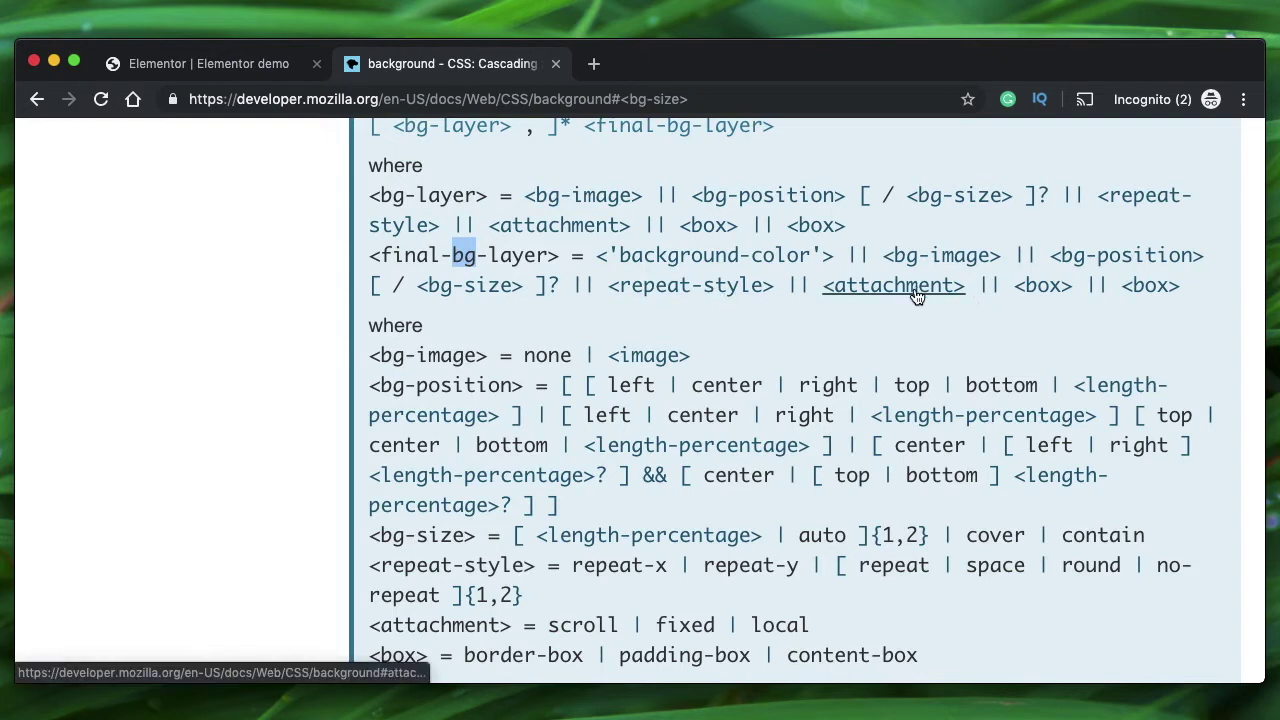
- Return to Elementor and expand the heading's Custom CSS code
click(250, 63)
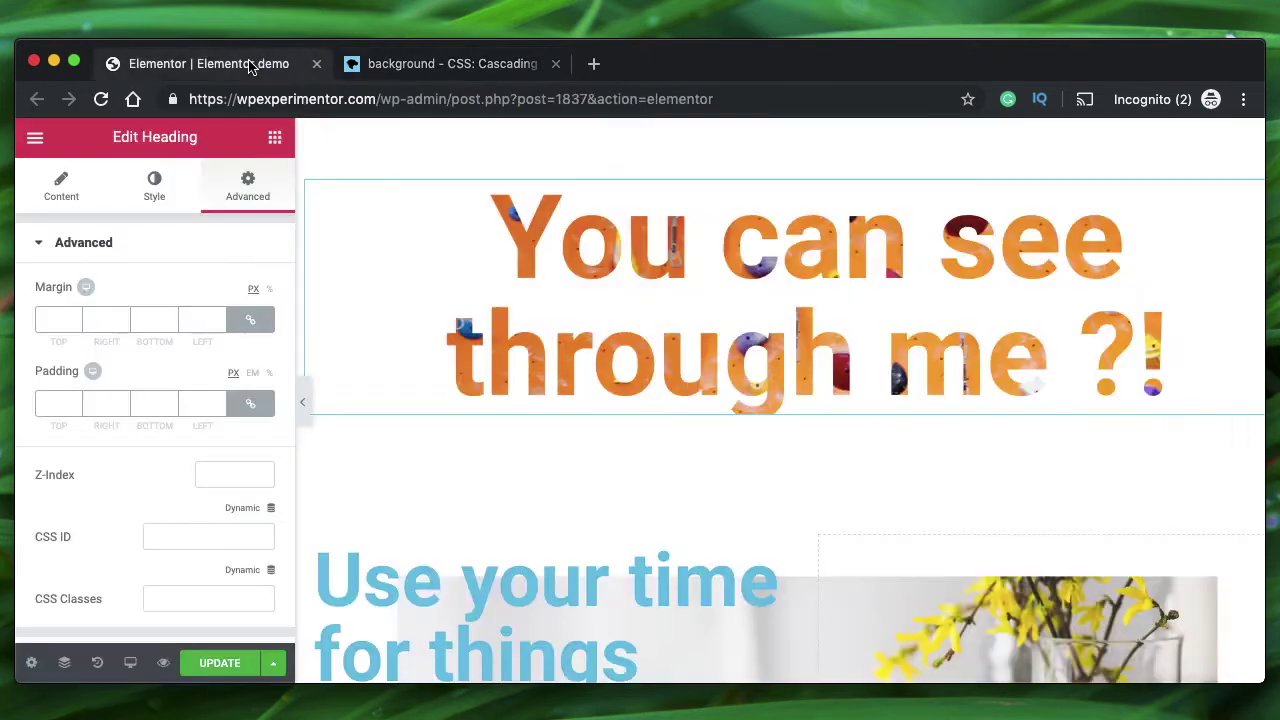
scroll(200, 515, down, 5)
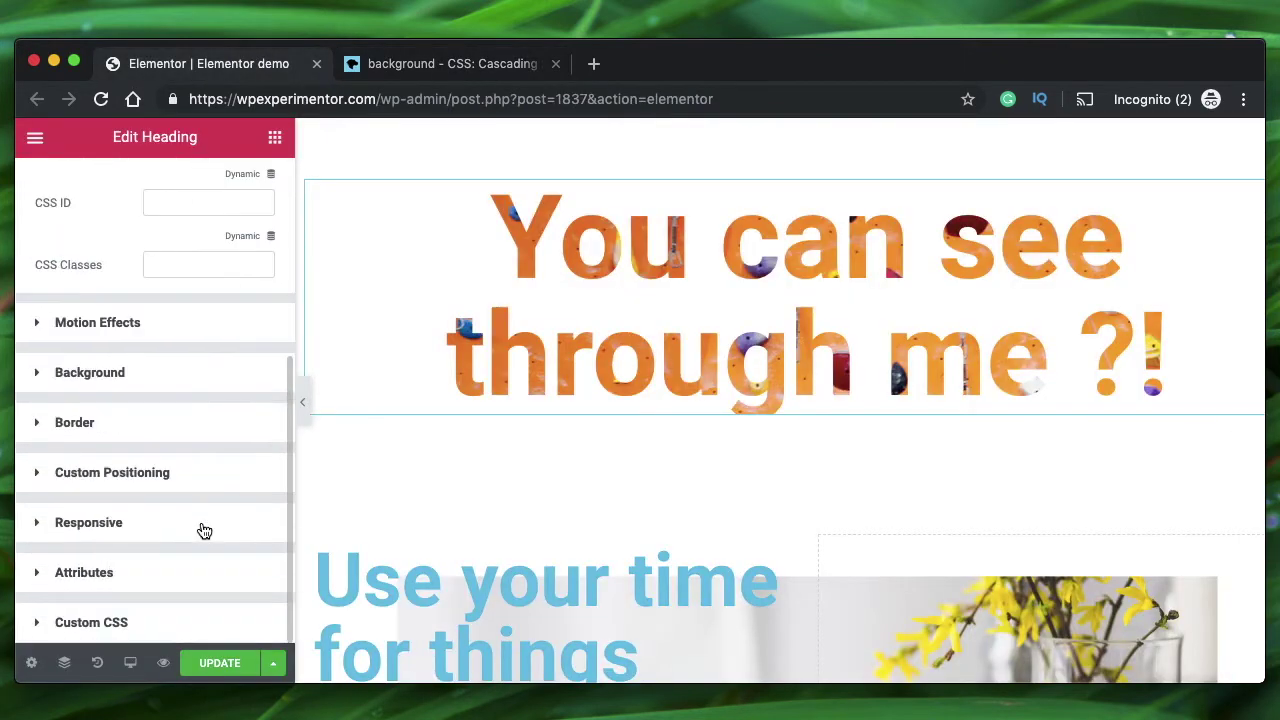
click(170, 620)
scroll(140, 400, down, 5)
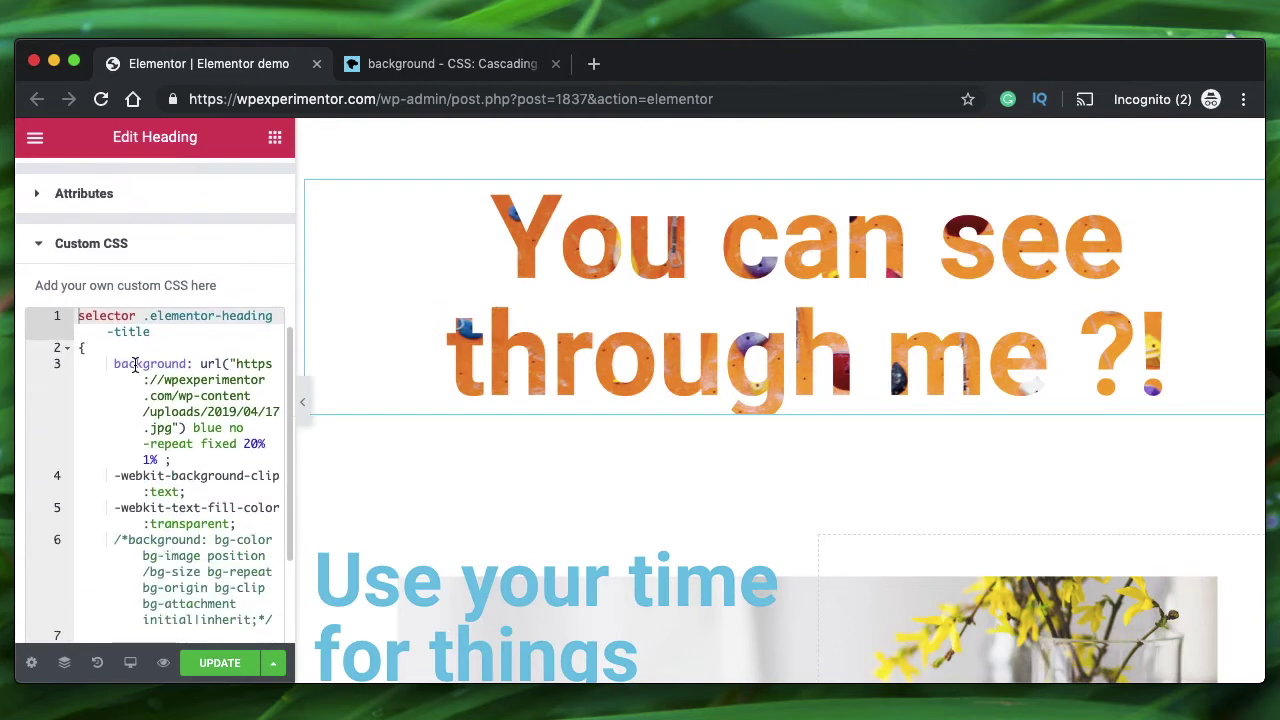
- Remove the '20% 1%' position values from the background declaration
double_click(135, 364)
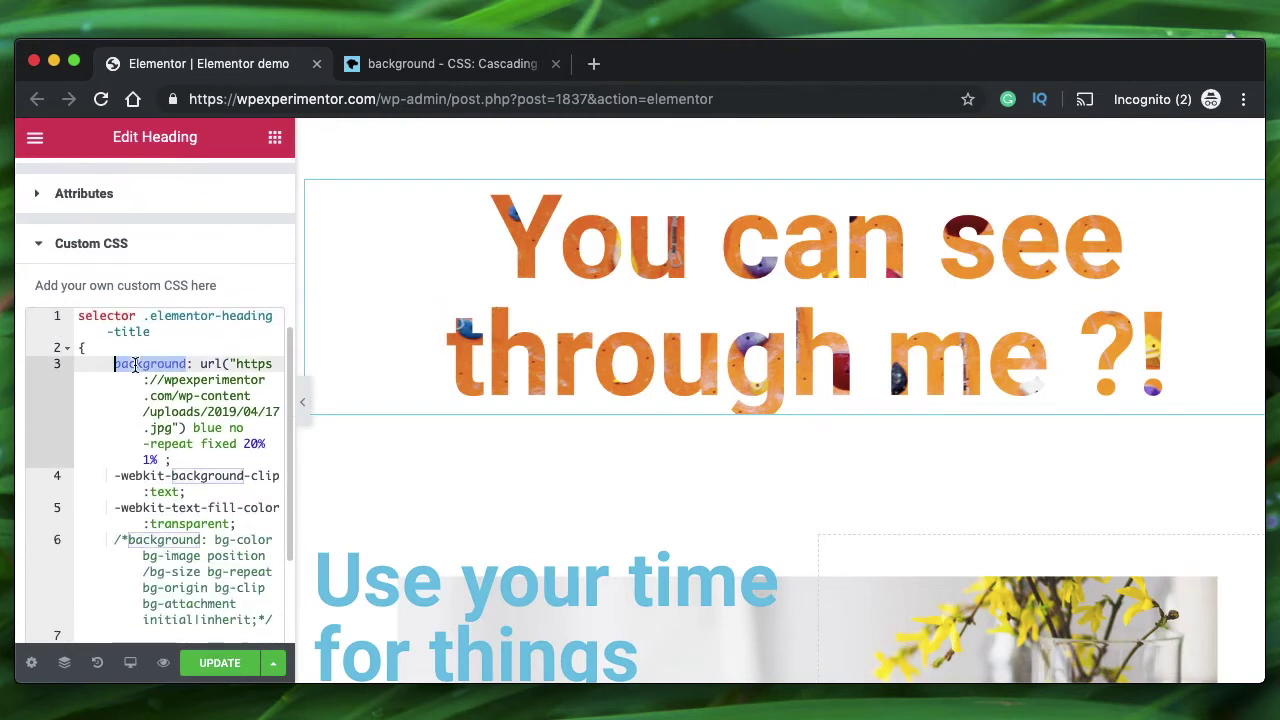
click(215, 366)
double_click(212, 364)
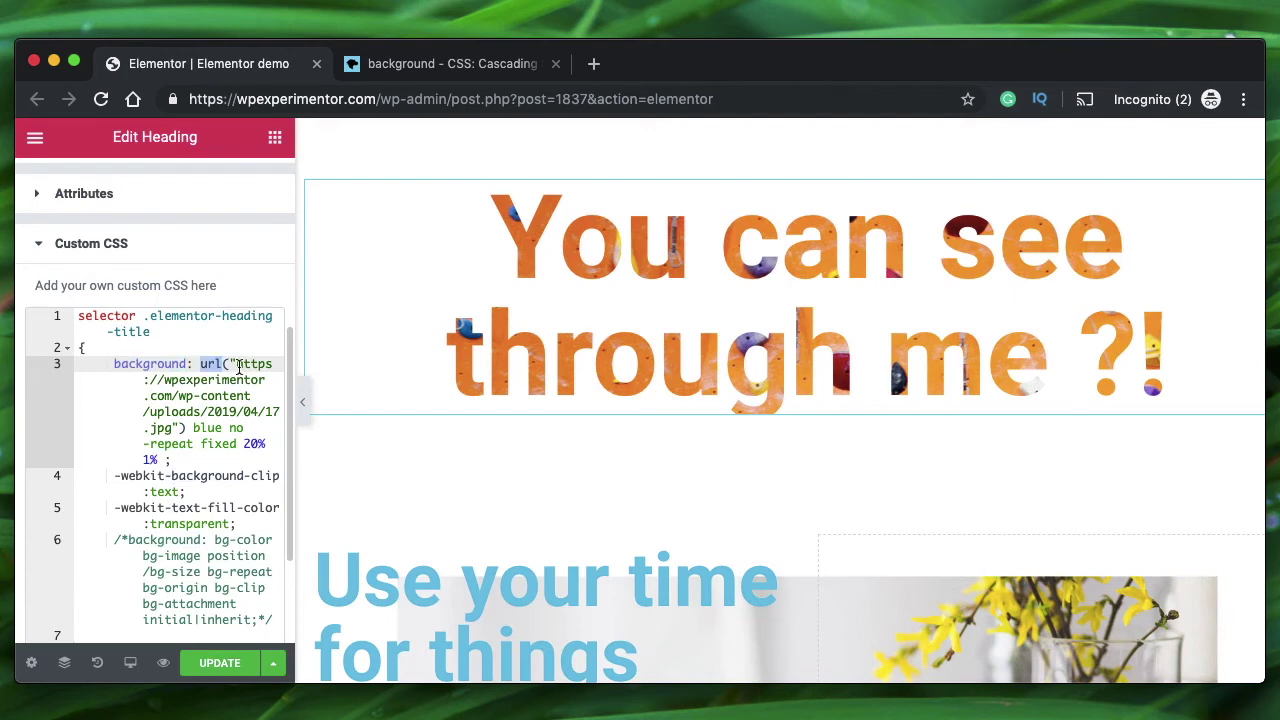
click(237, 365)
key(super+z)
double_click(205, 428)
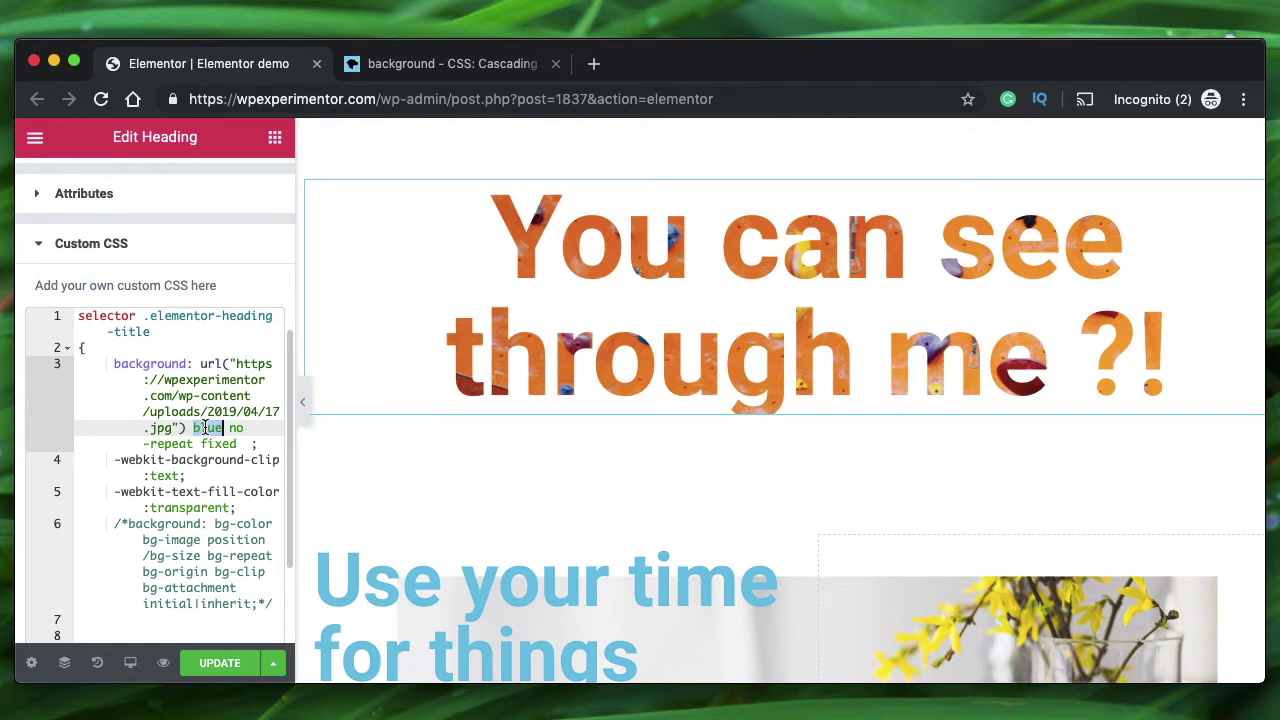
- Break the image URL by deleting the '1' from '04/17' in the upload path
click(200, 366)
click(189, 430)
double_click(205, 428)
double_click(212, 364)
double_click(251, 364)
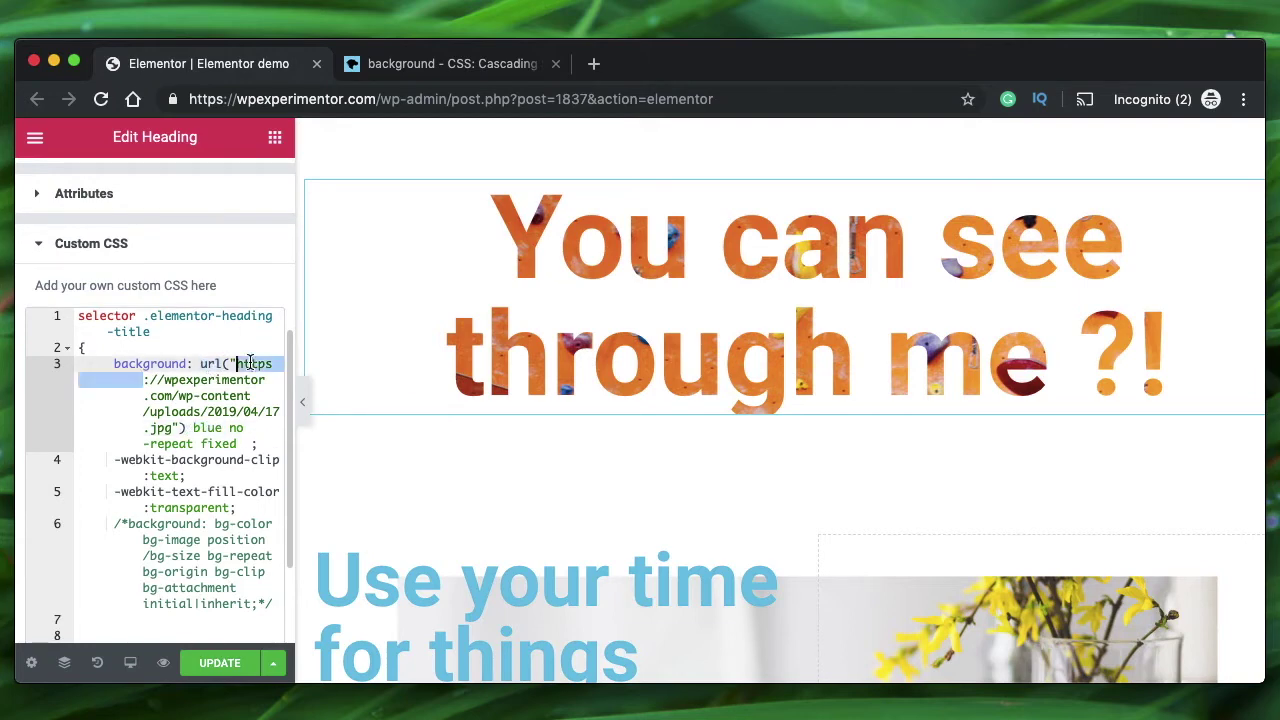
double_click(209, 428)
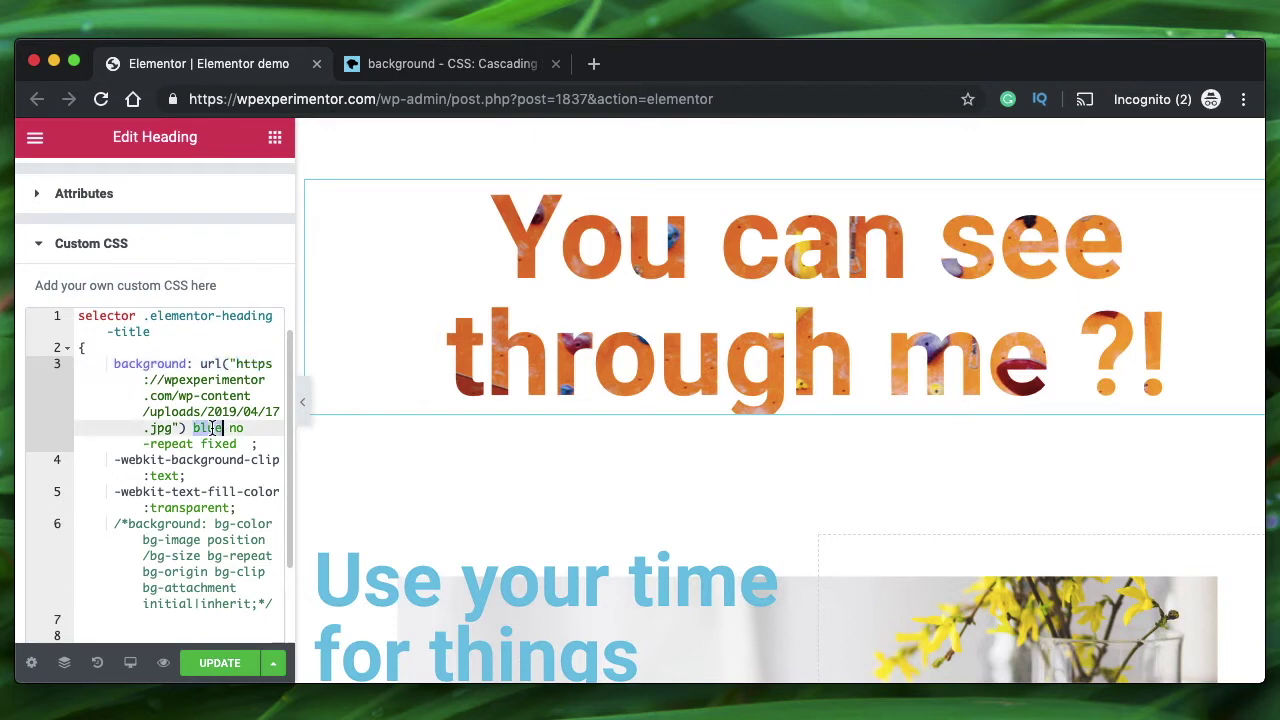
click(279, 413)
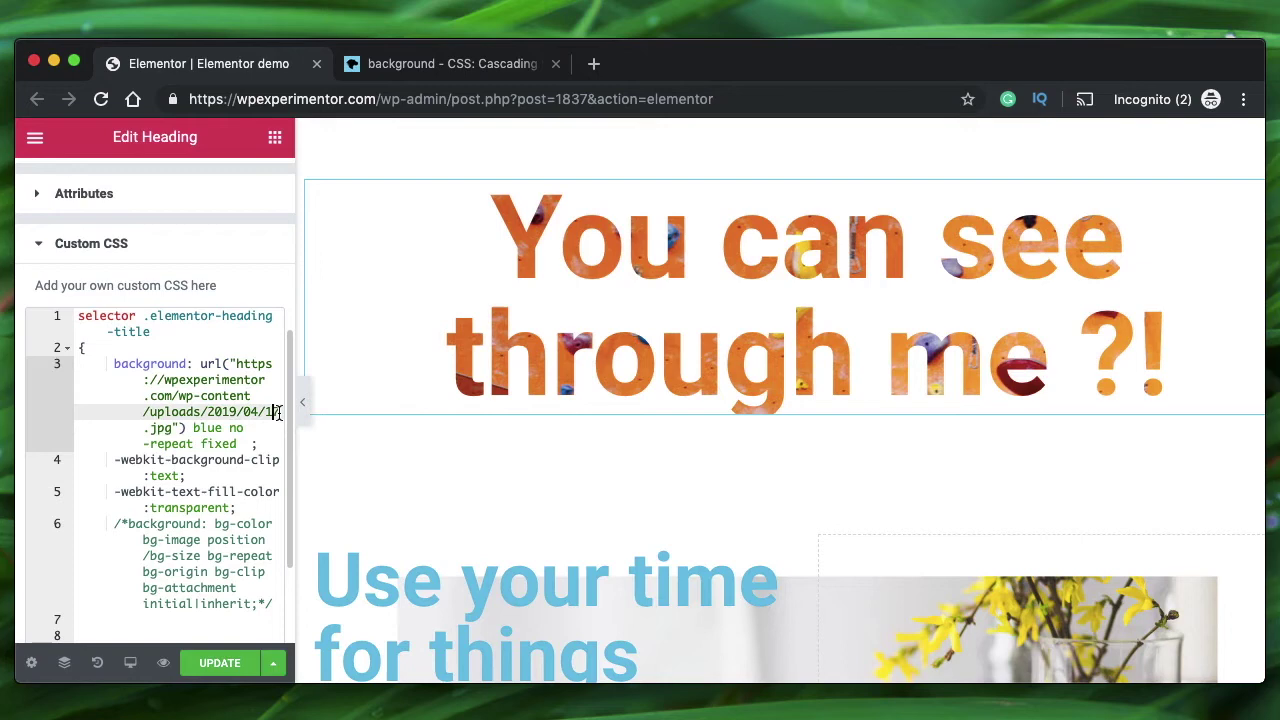
key(Left)
key(BackSpace)
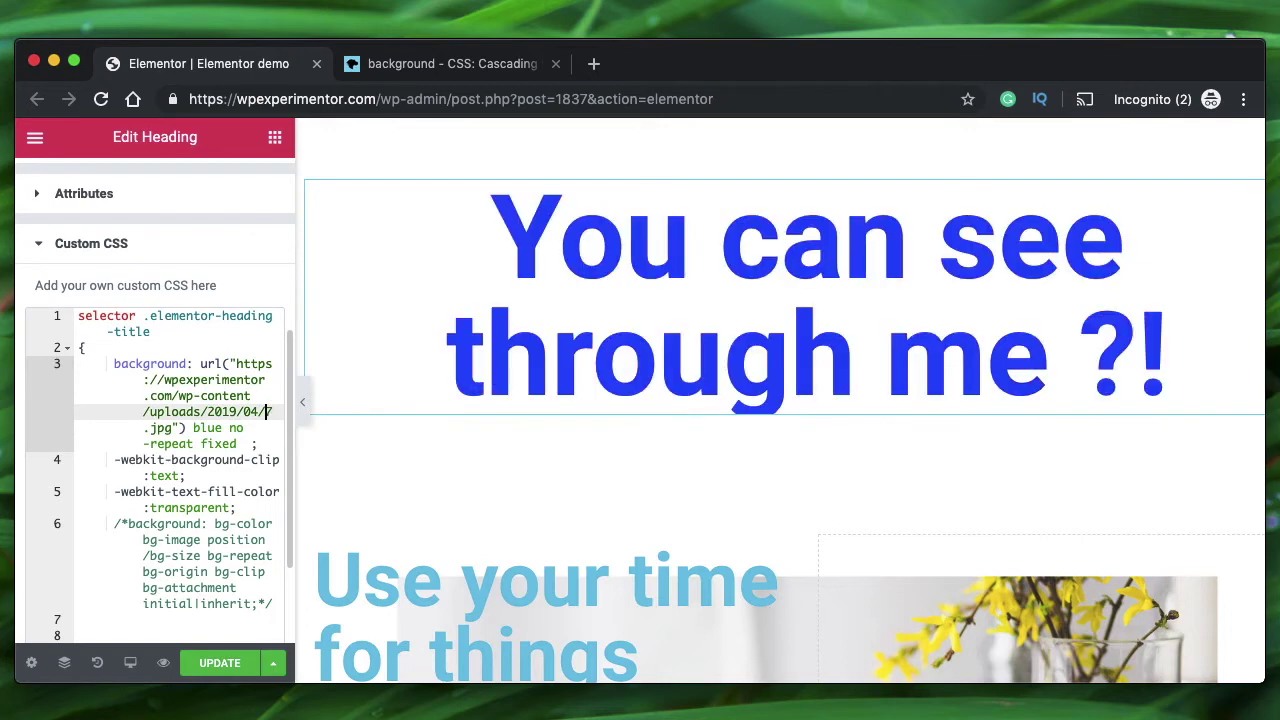
- Delete the blue fallback colour and retype 'blue' just before no-repeat
double_click(205, 428)
key(BackSpace)
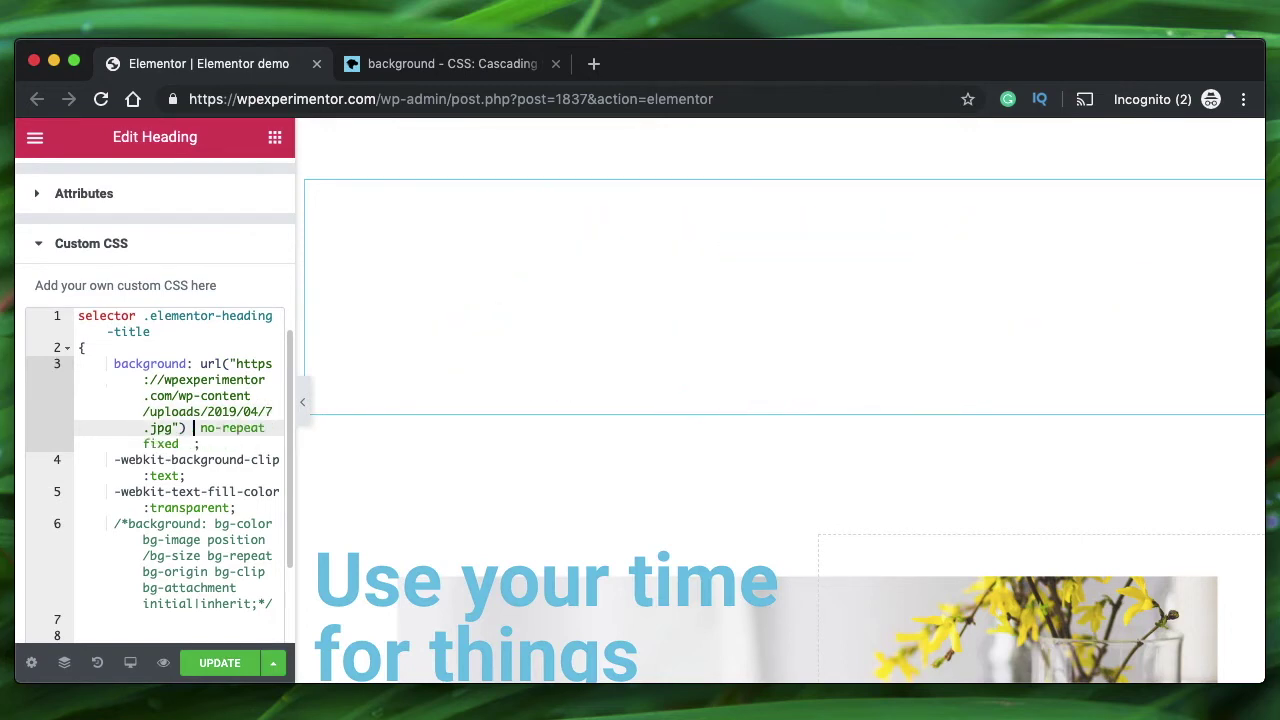
click(114, 461)
double_click(201, 490)
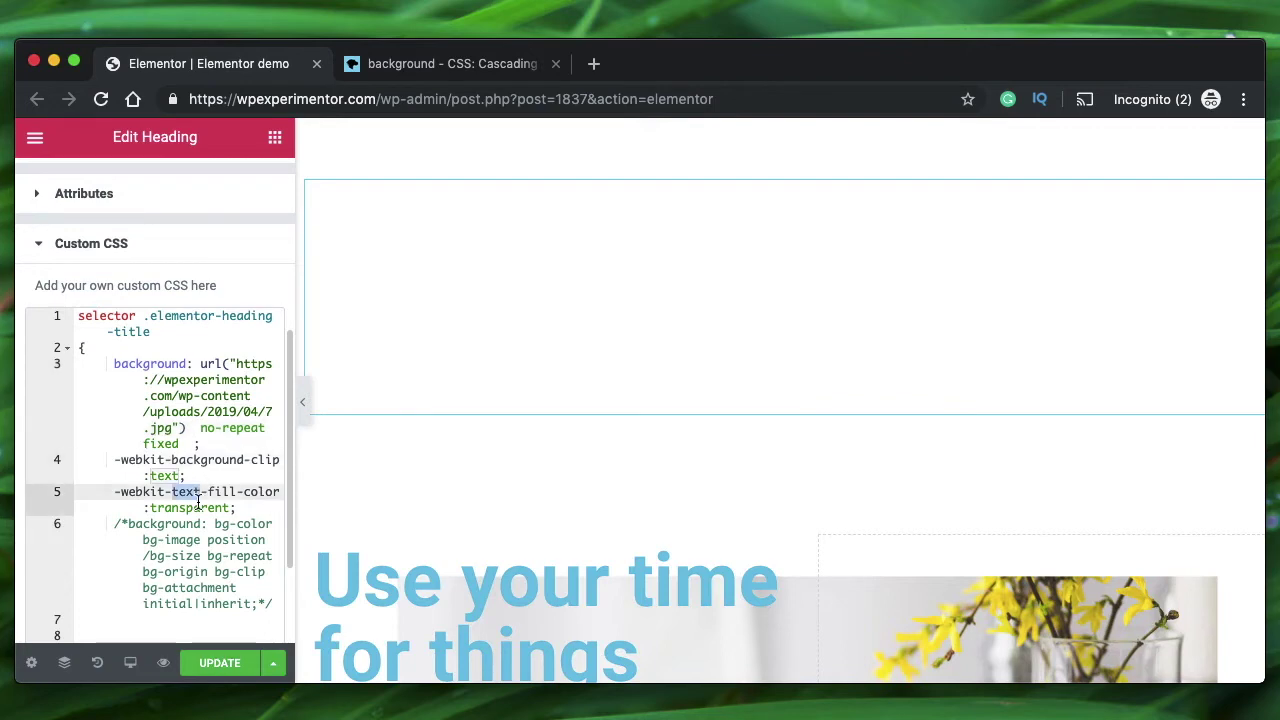
double_click(198, 507)
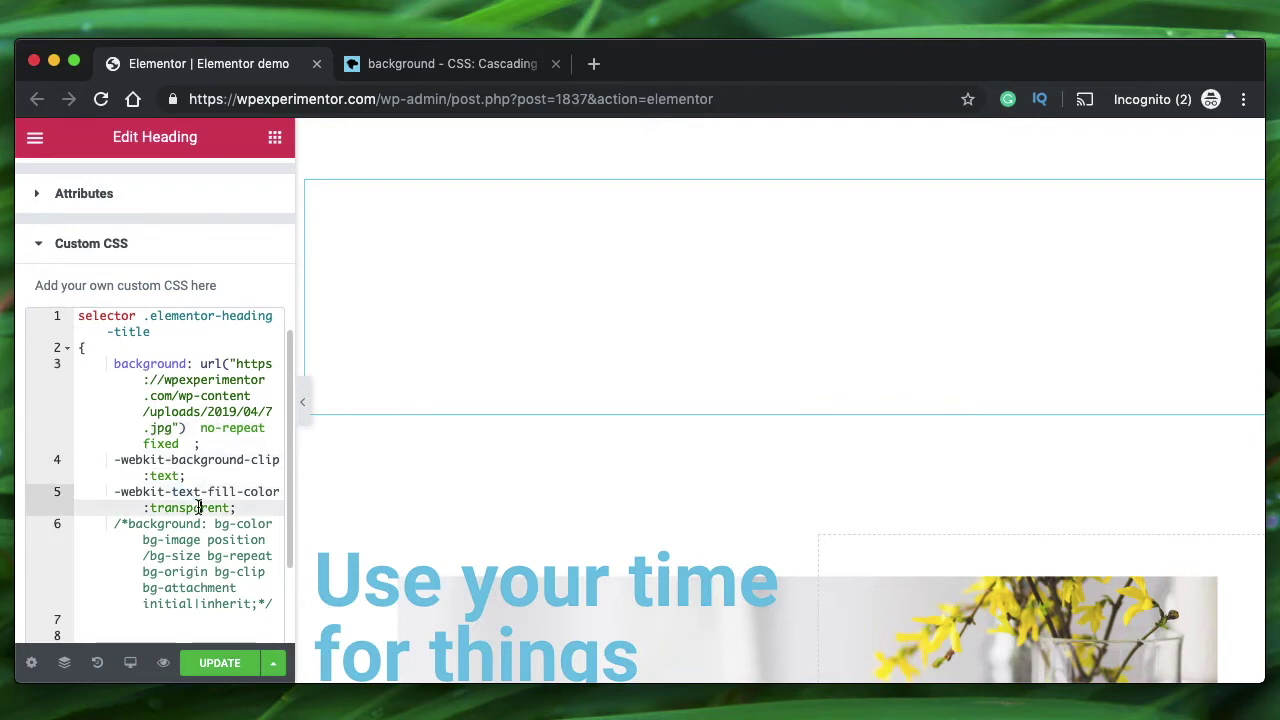
click(195, 428)
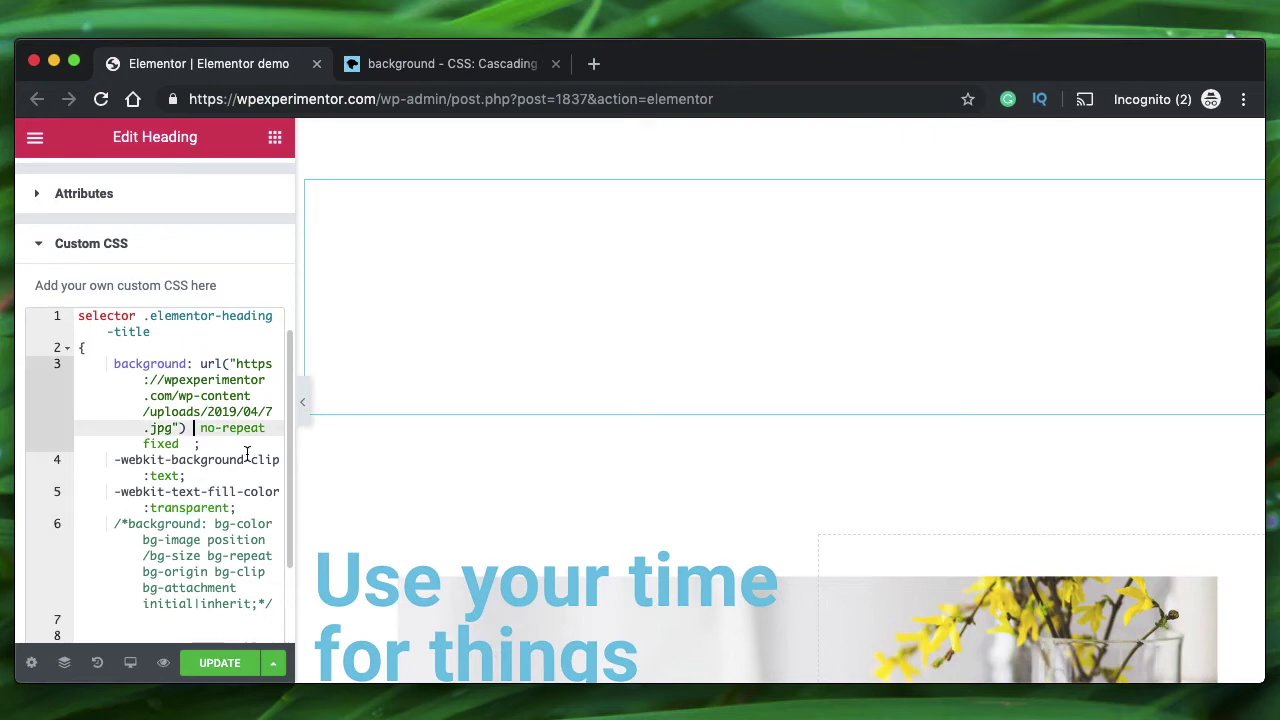
text(blue)
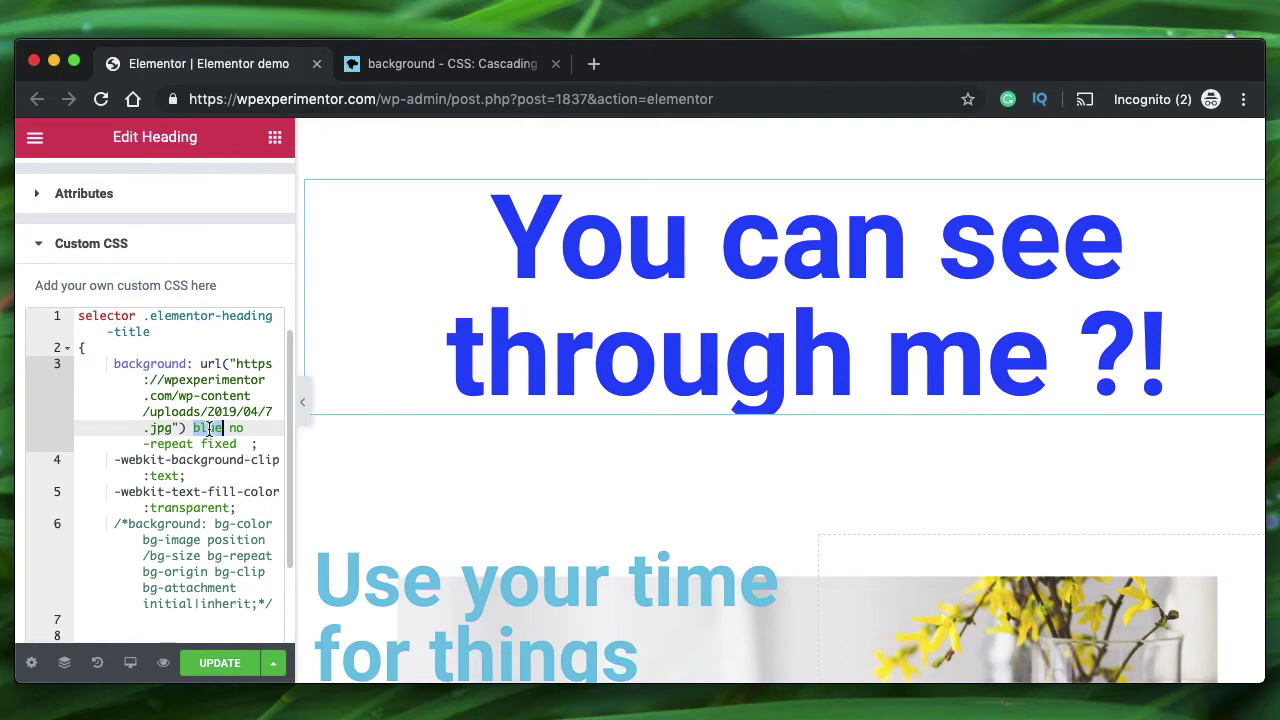
- Restore the '1' in the image path and delete the fixed attachment value
click(268, 412)
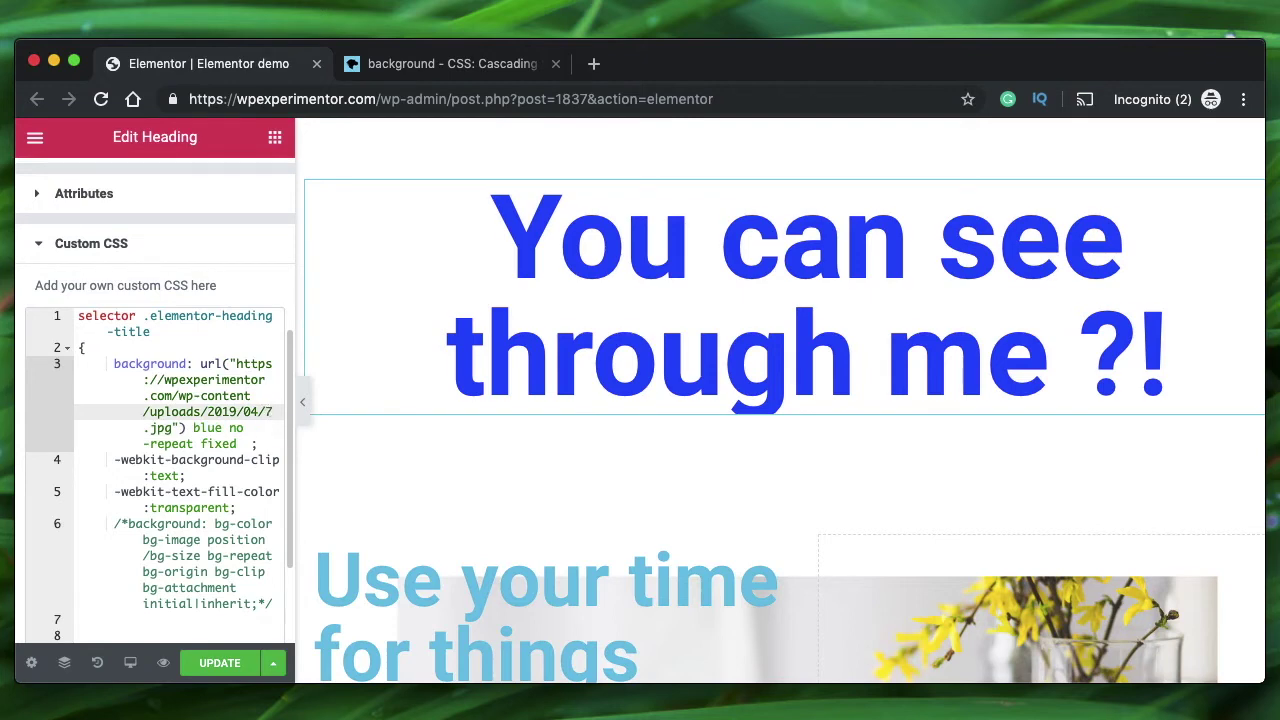
text(1)
key(Escape)
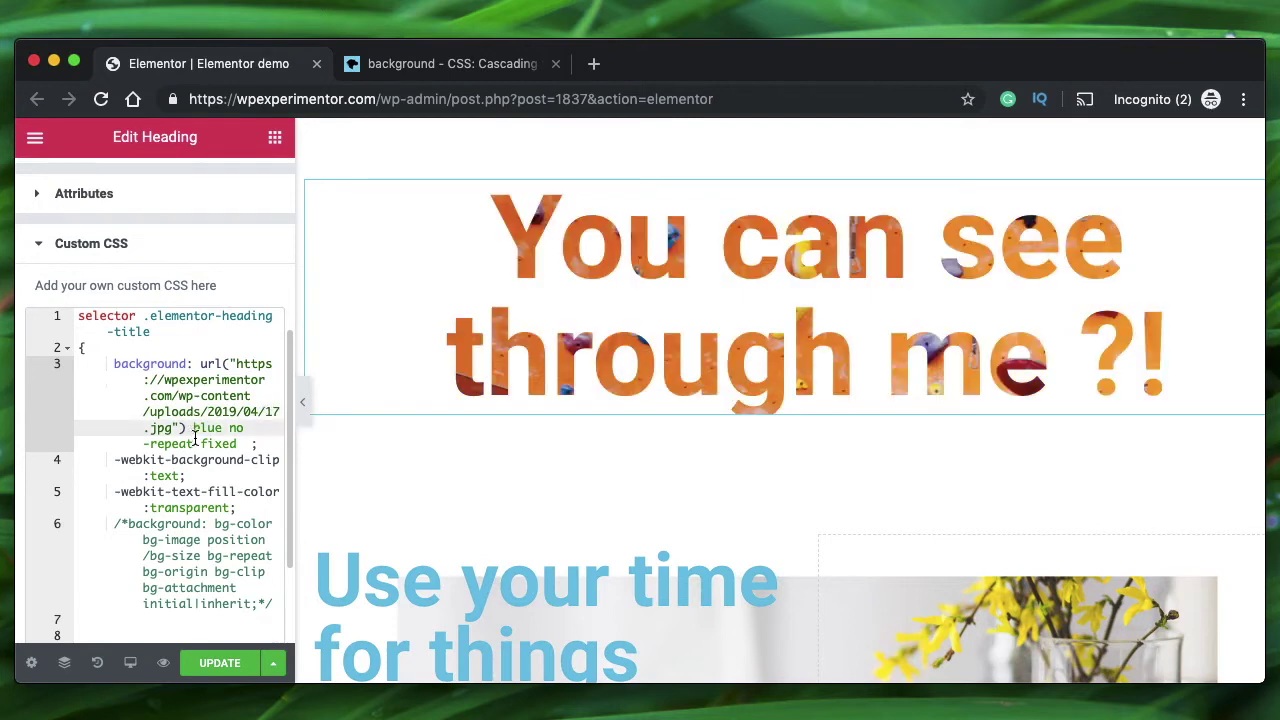
mouse_move(193, 428)
mouse_down()
mouse_move(225, 430)
mouse_move(185, 446)
mouse_up()
double_click(185, 446)
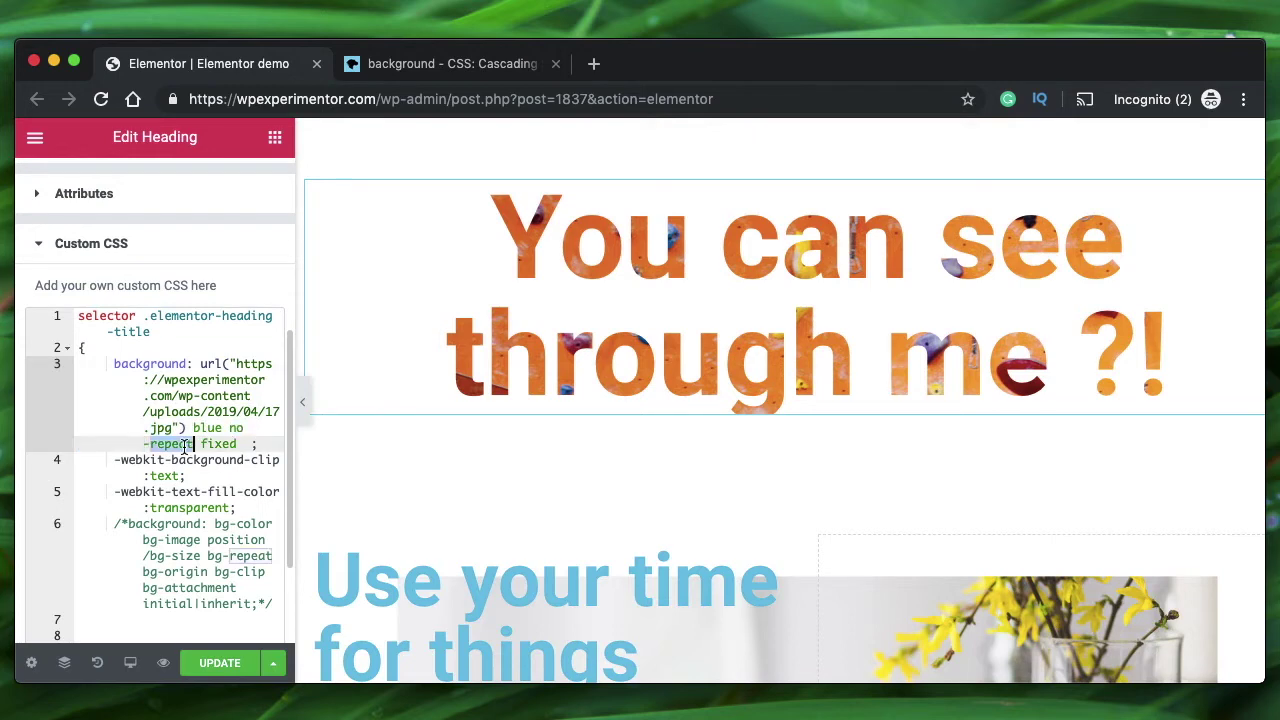
double_click(219, 446)
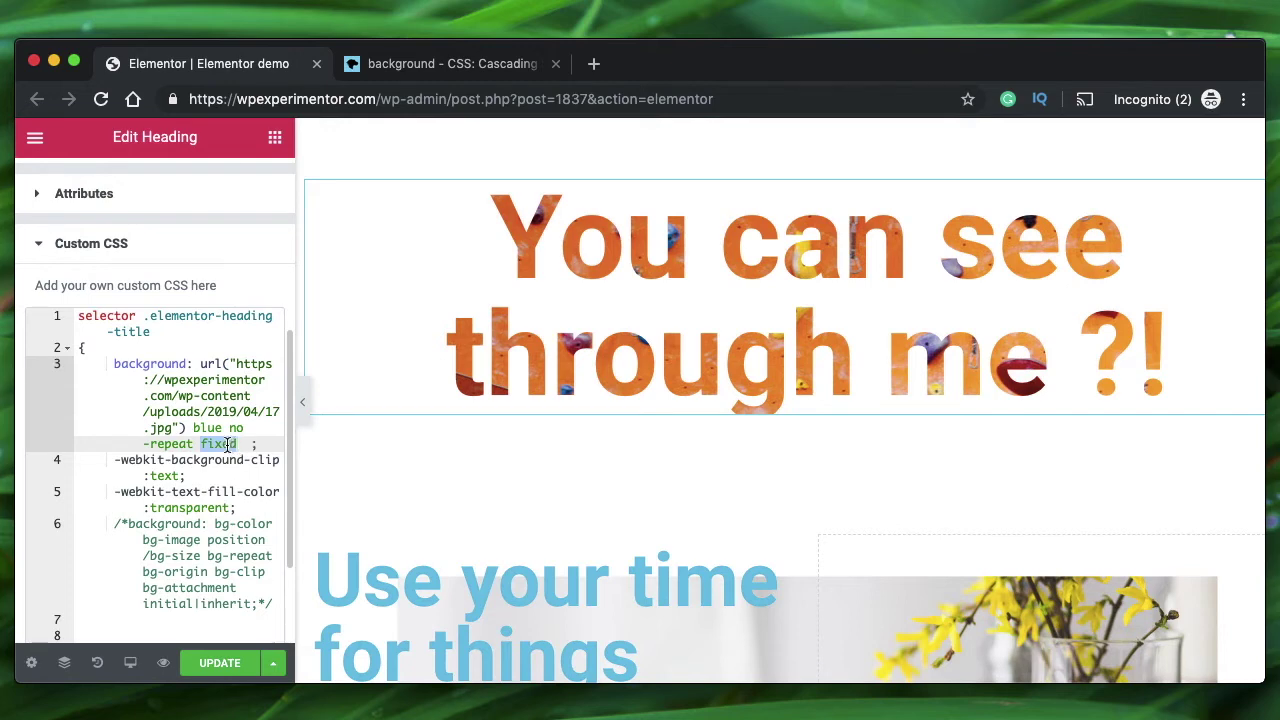
key(BackSpace)
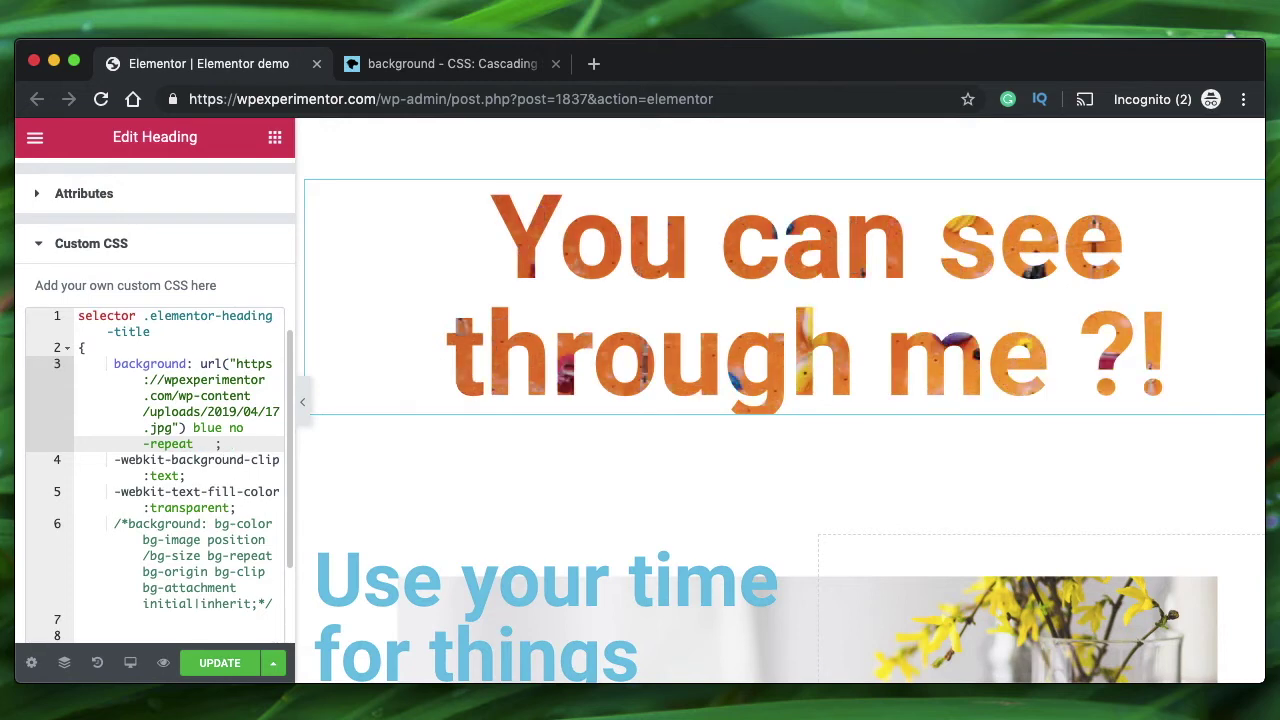
- Add '10% 10%' after no-repeat, then change the second value to 30%
text(10%)
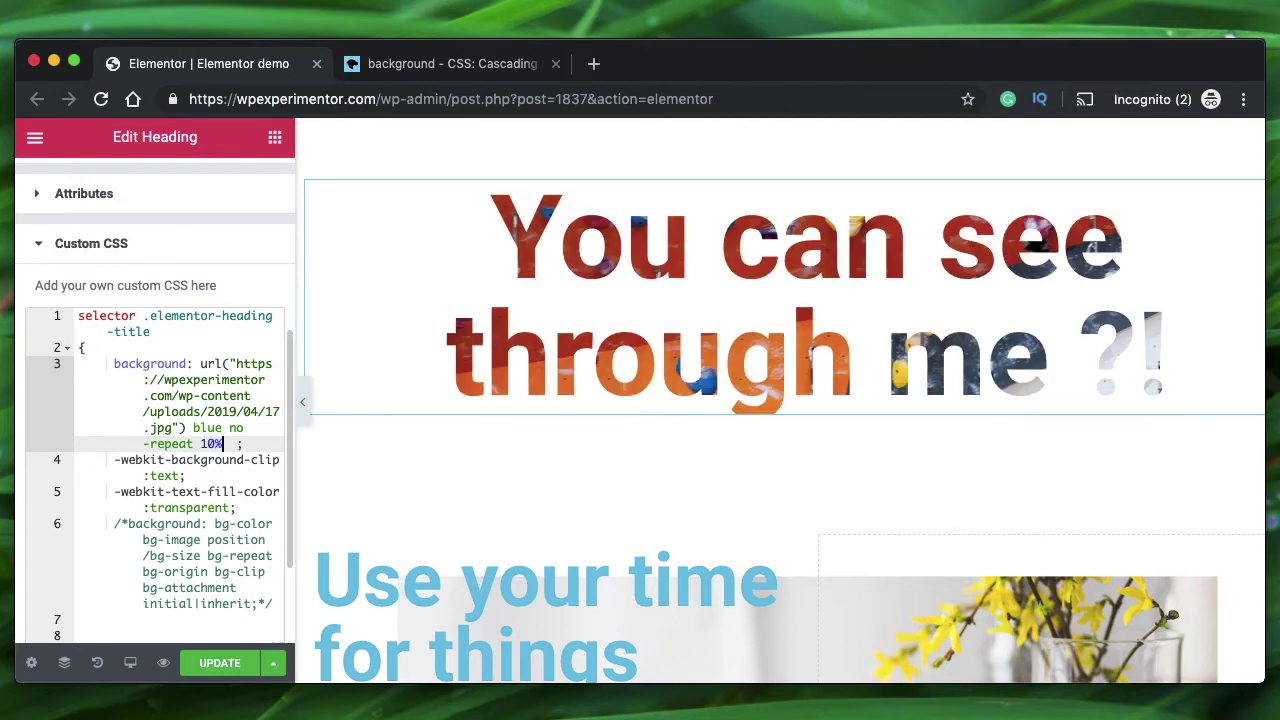
text( 10%)
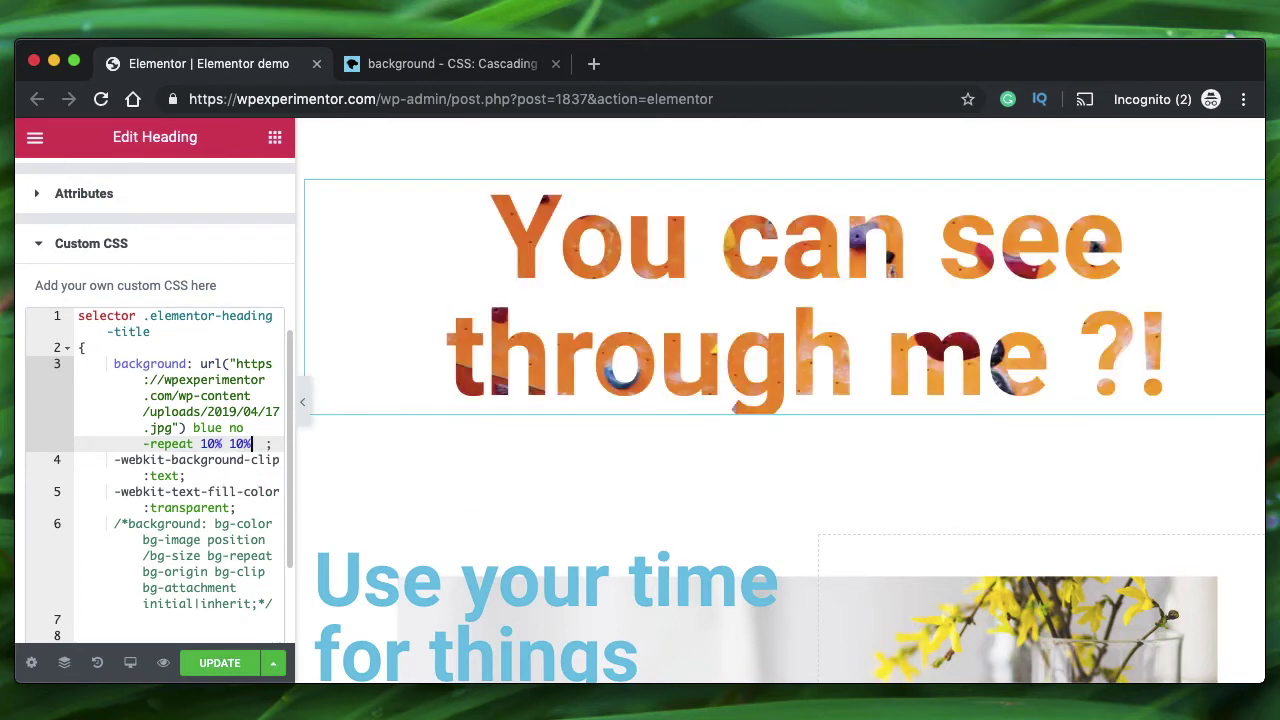
click(236, 443)
key(BackSpace)
text(3)
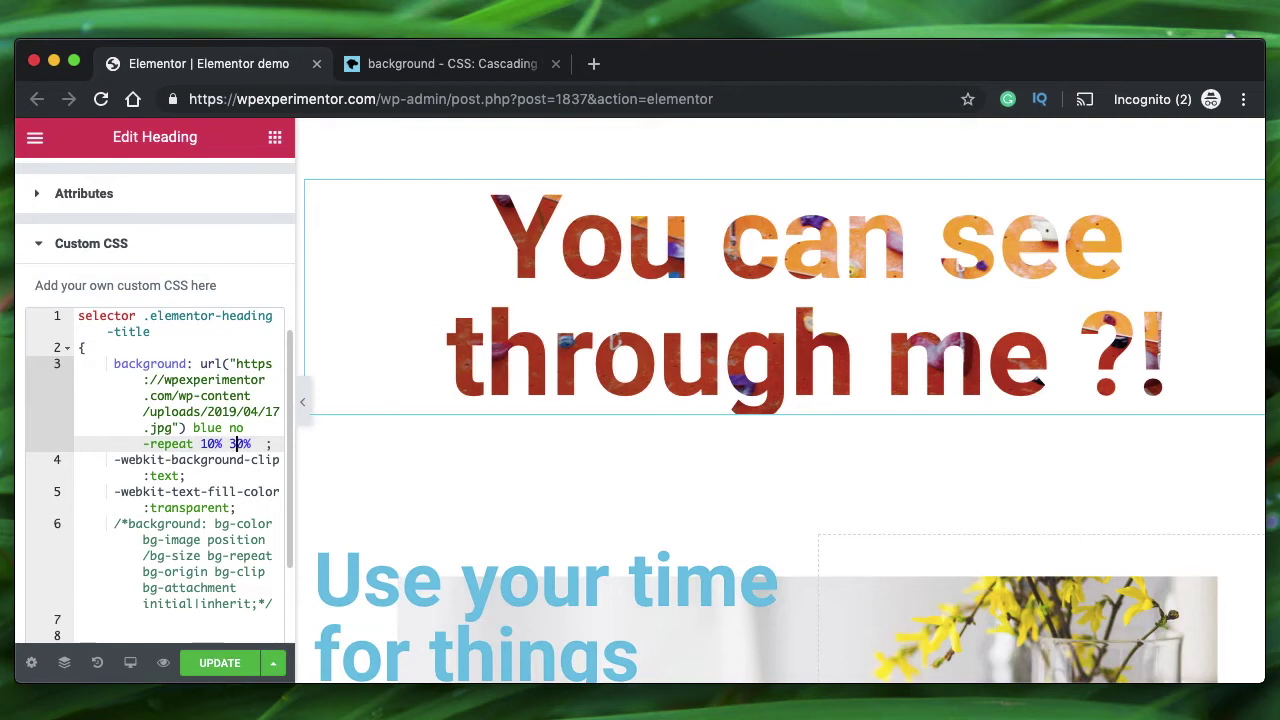
- Swap the % units for px so the position reads '10px 30px;'
double_click(213, 444)
double_click(237, 444)
click(222, 444)
key(BackSpace)
text(px)
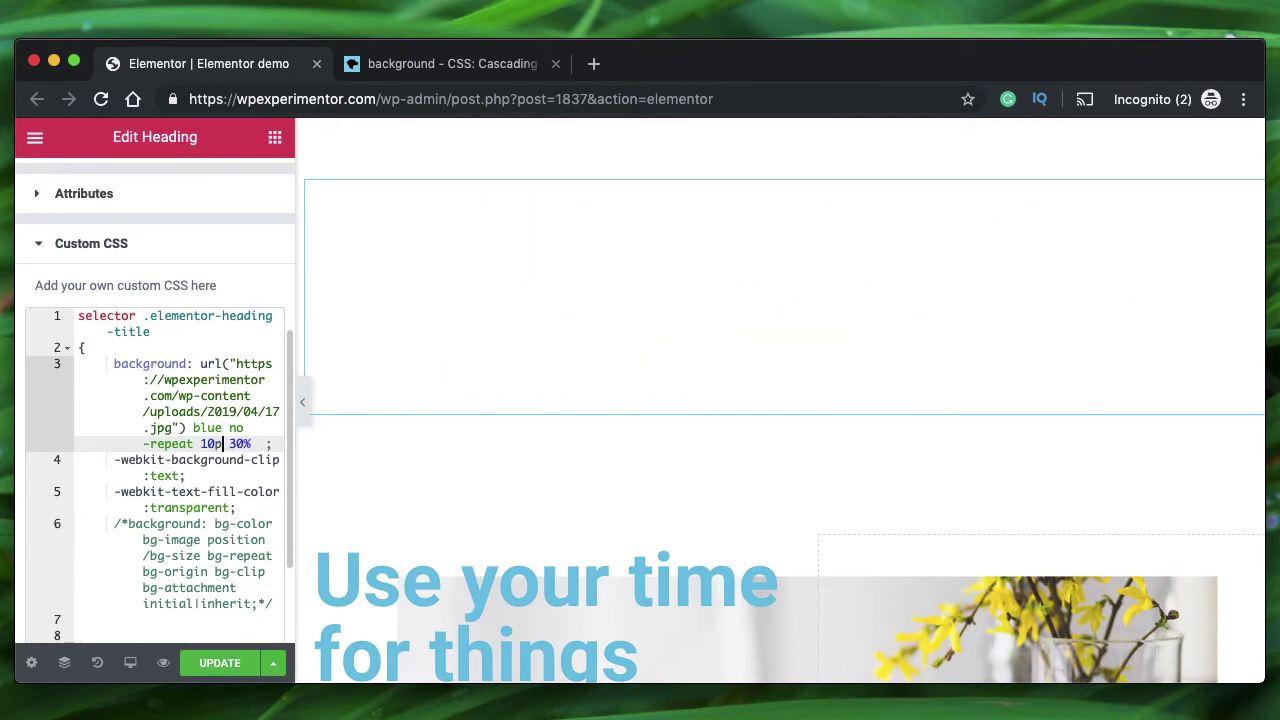
key(Right)
key(Right)
key(Right)
key(Right)
key(BackSpace)
text(px)
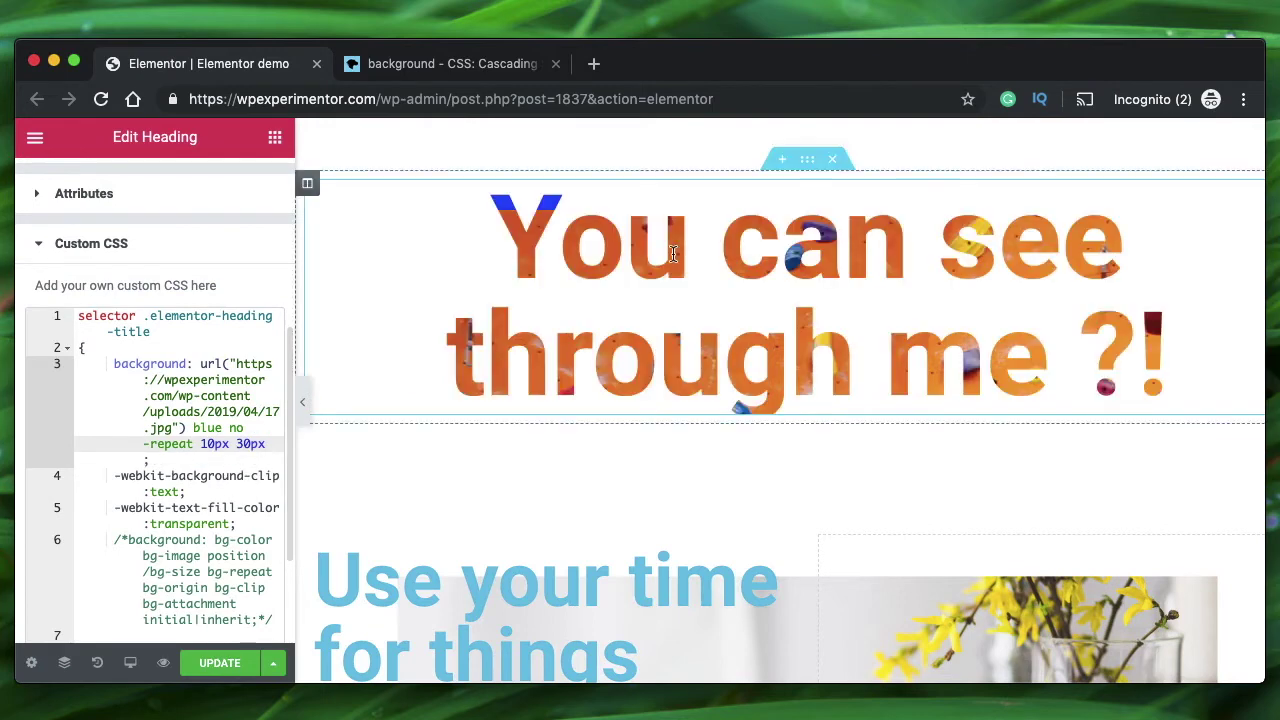
click(240, 455)
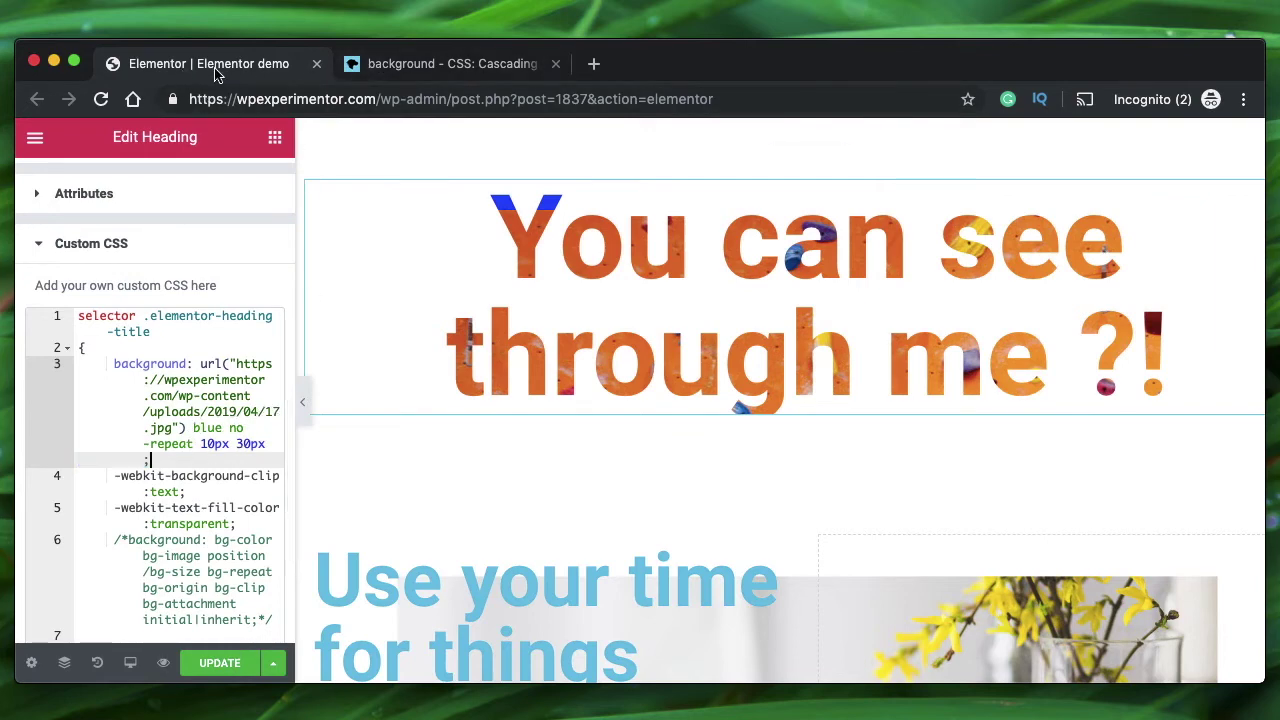
triple_click(218, 418)
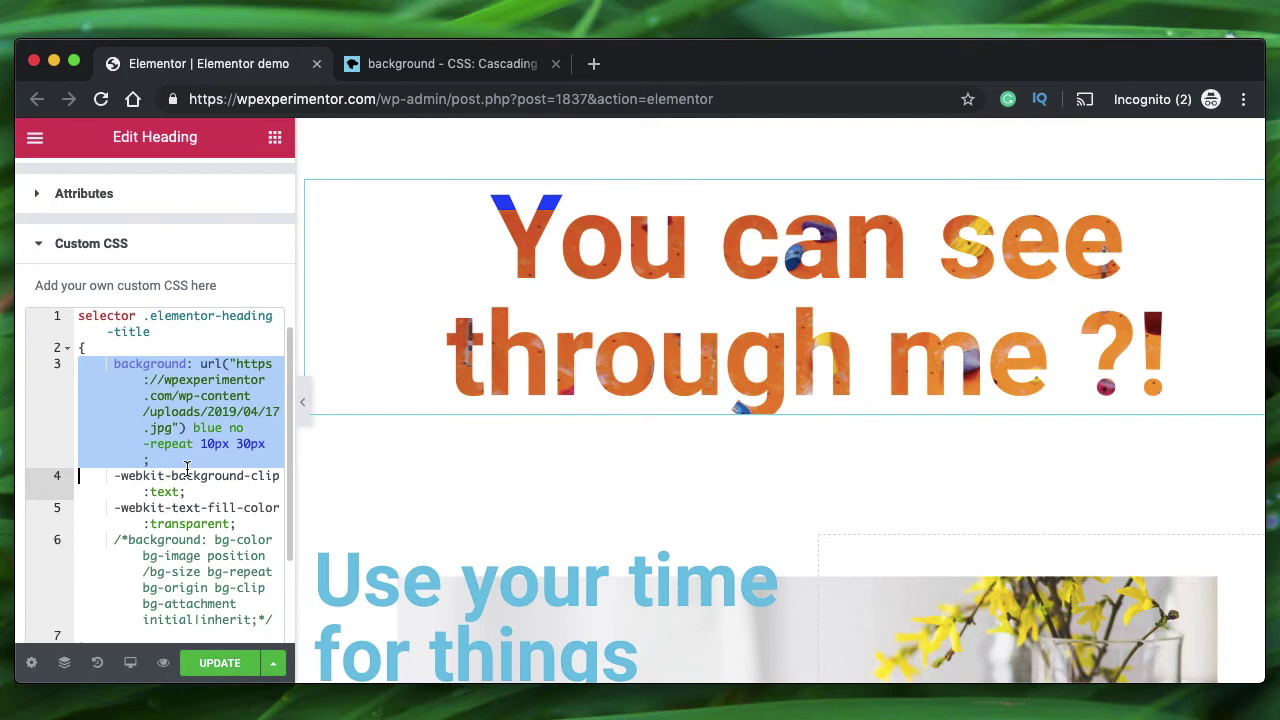
- Delete the '-webkit-text-fill-color: transparent' line, keeping the background-clip: text rule
triple_click(157, 484)
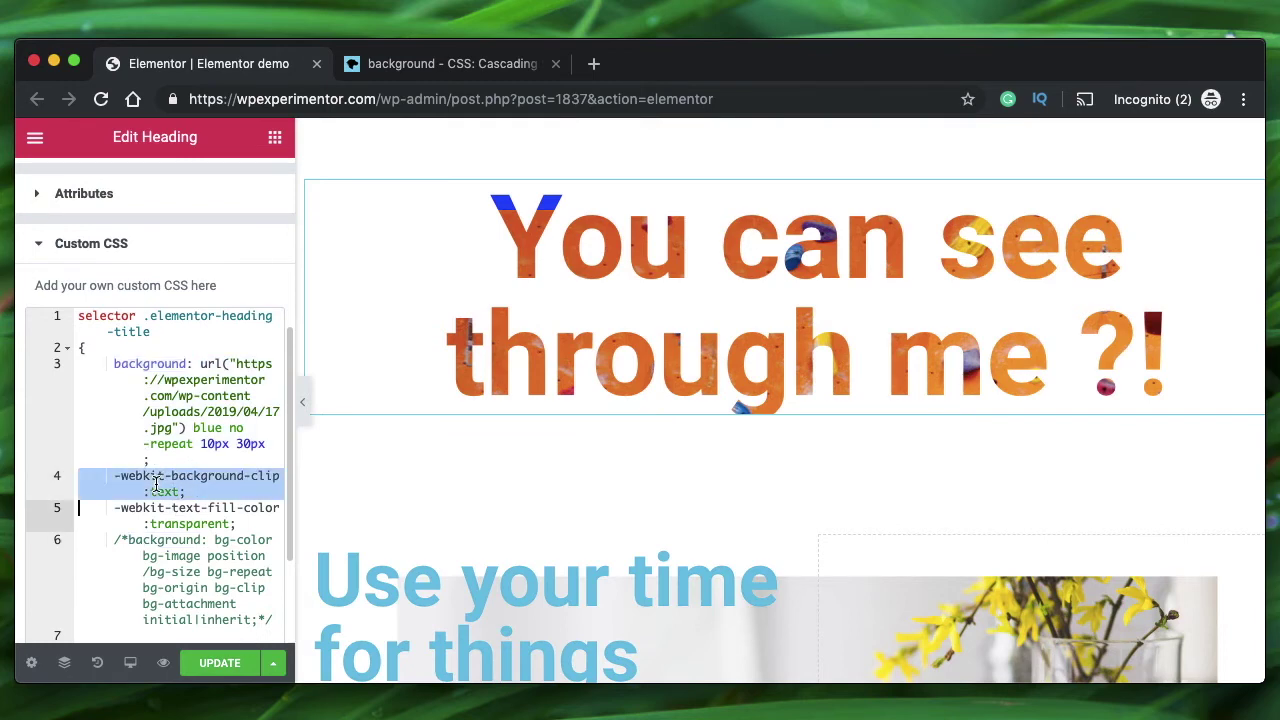
click(108, 508)
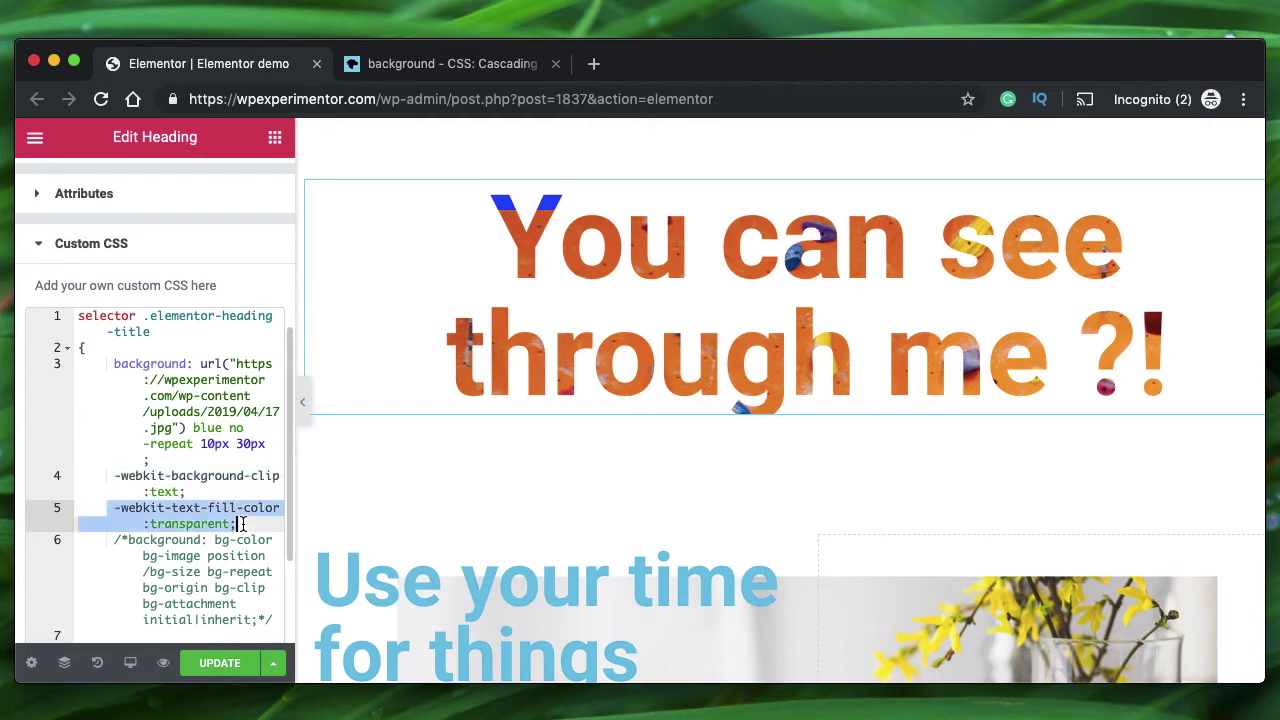
key(BackSpace)
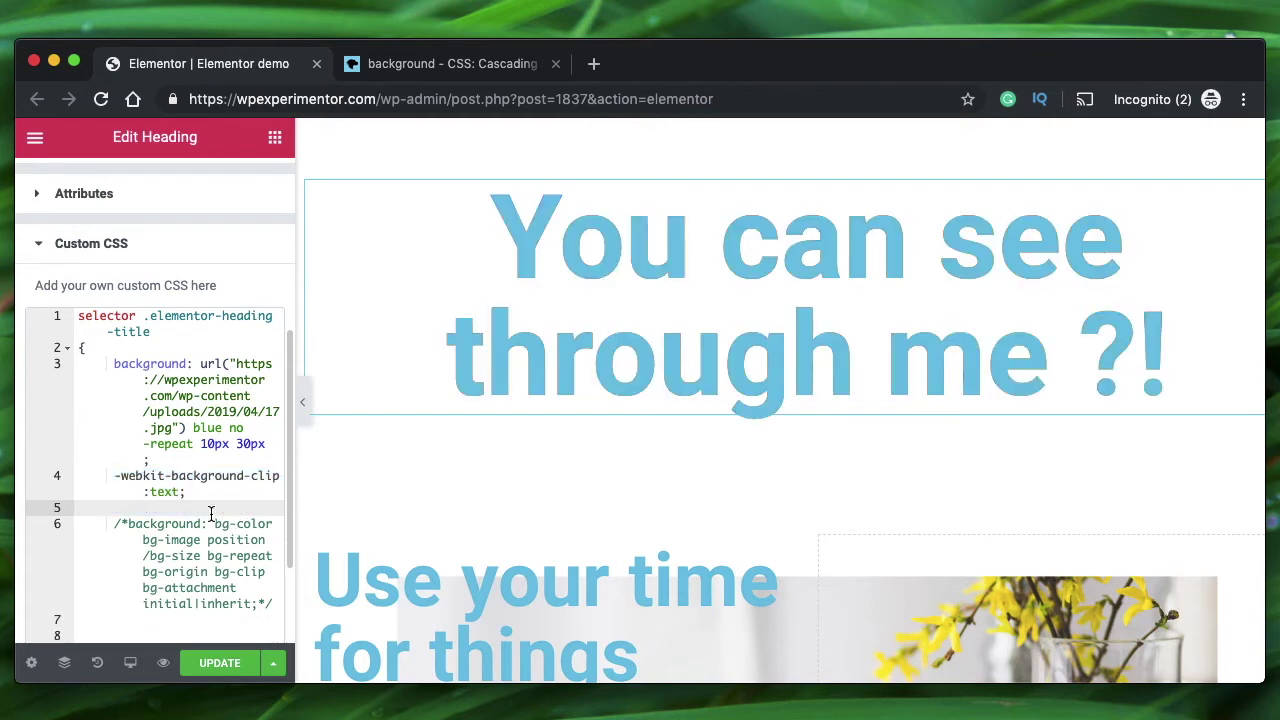
click(114, 476)
double_click(196, 476)
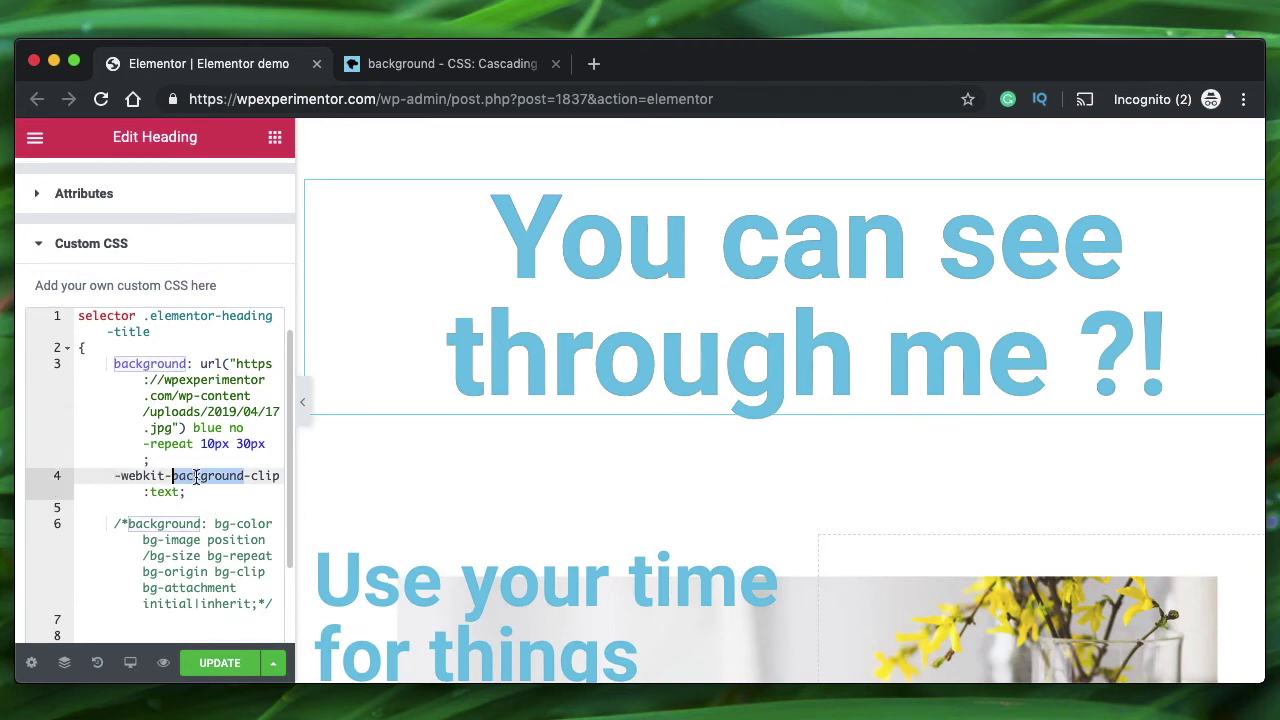
double_click(253, 476)
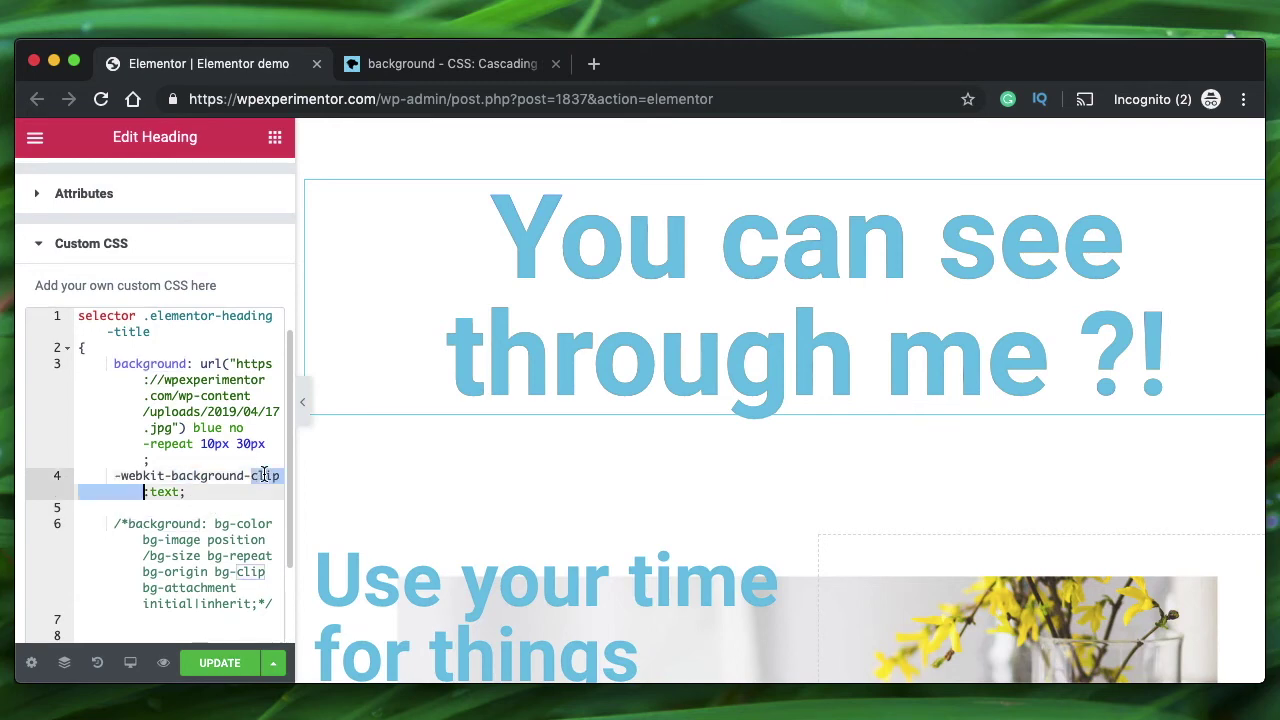
double_click(165, 492)
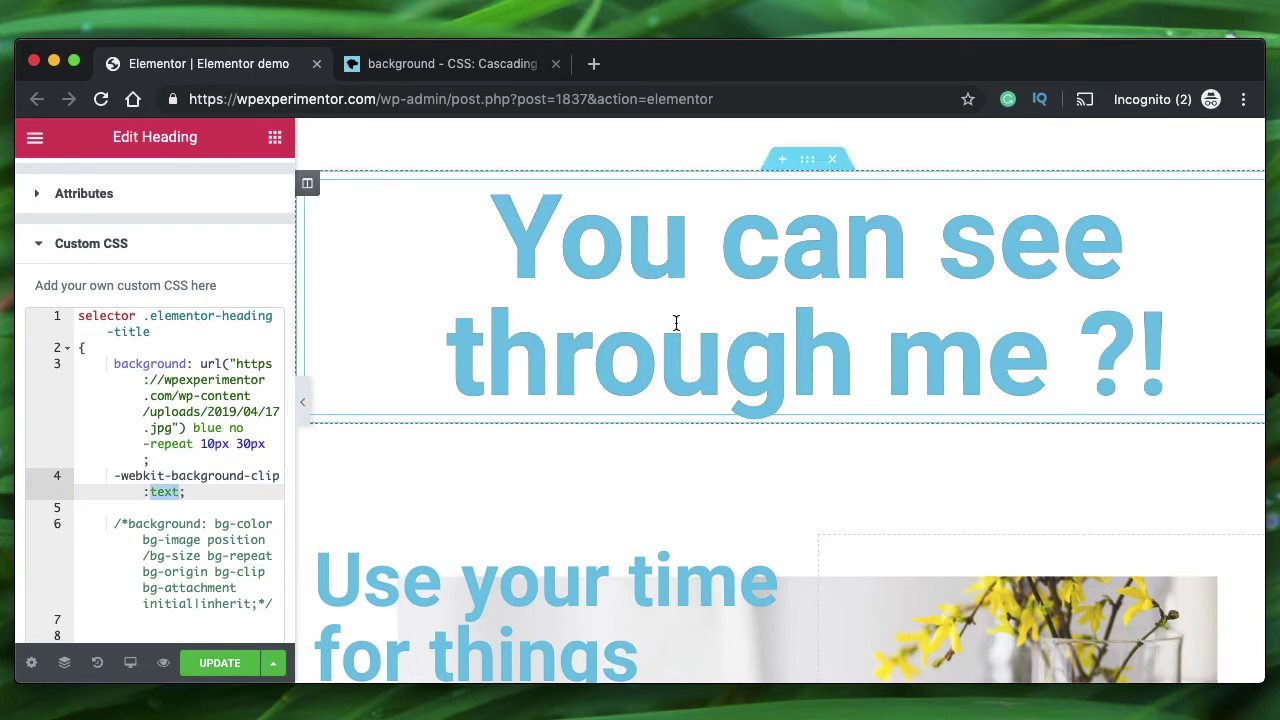
- Type '-webkit-text-fill-color:transparent' on a new line after the background-clip rule
click(197, 492)
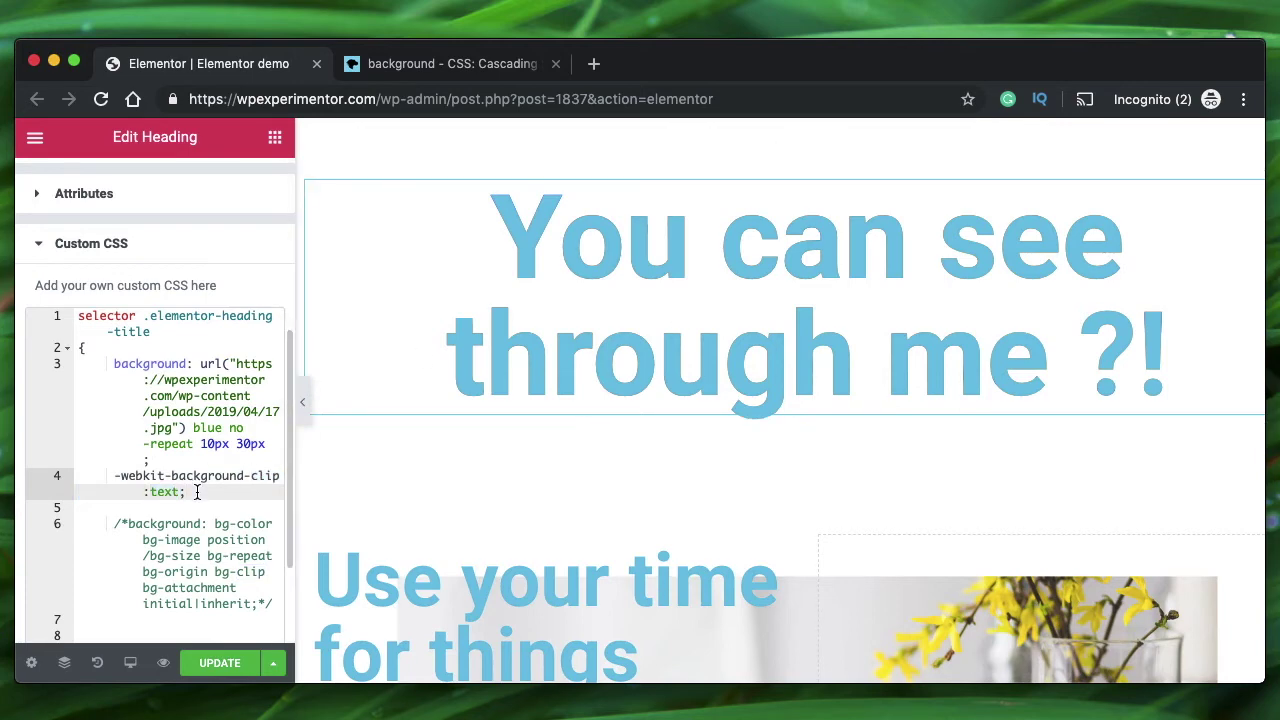
key(Return)
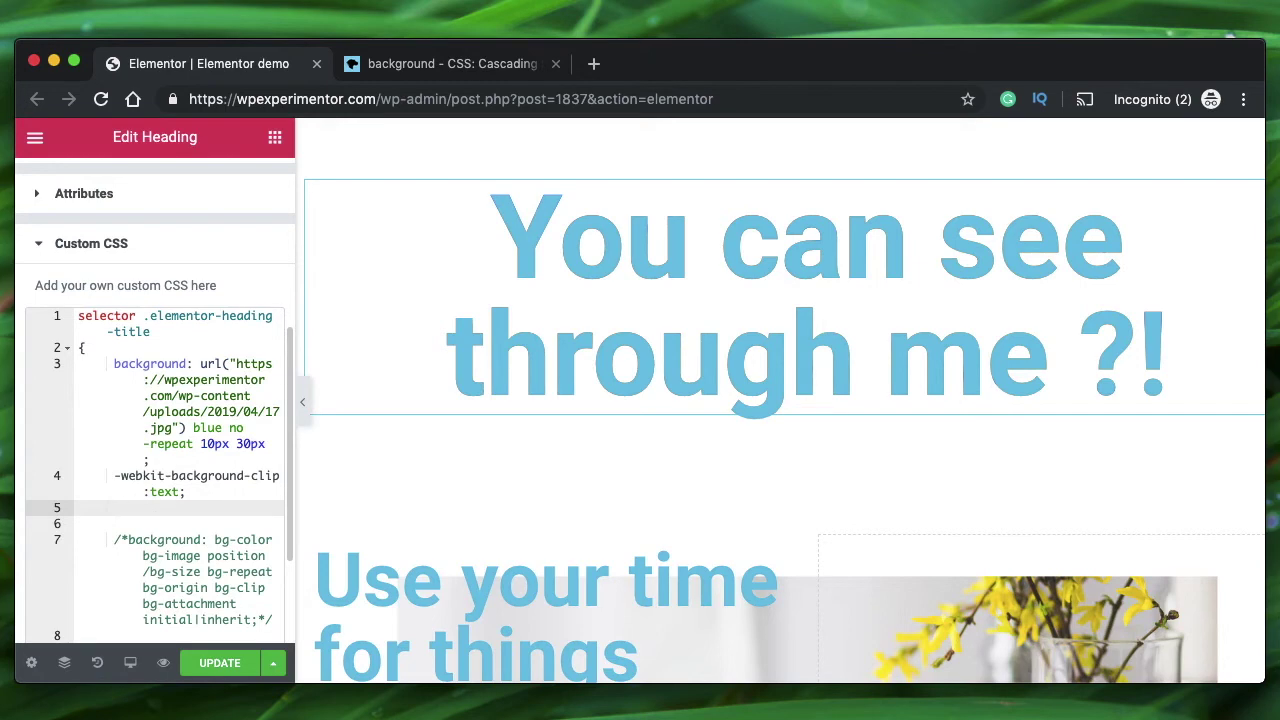
text(-web)
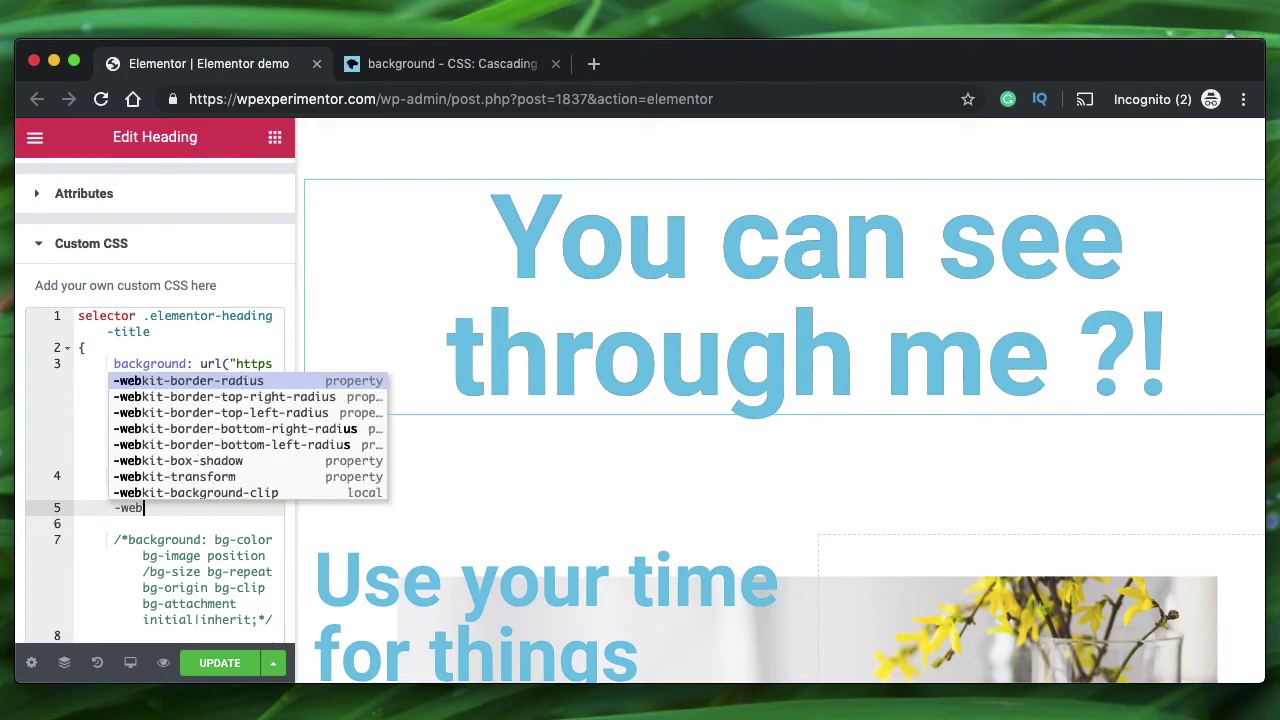
text(kit-)
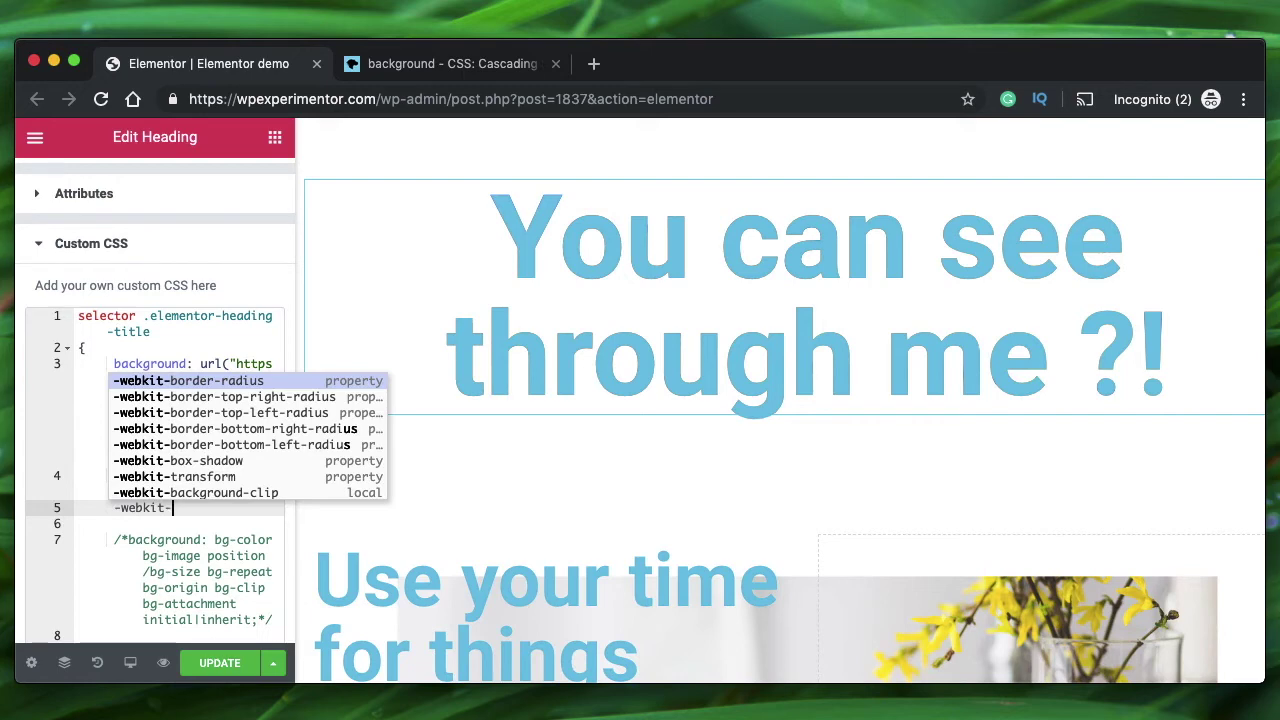
text(t)
key(BackSpace)
text(text-fi)
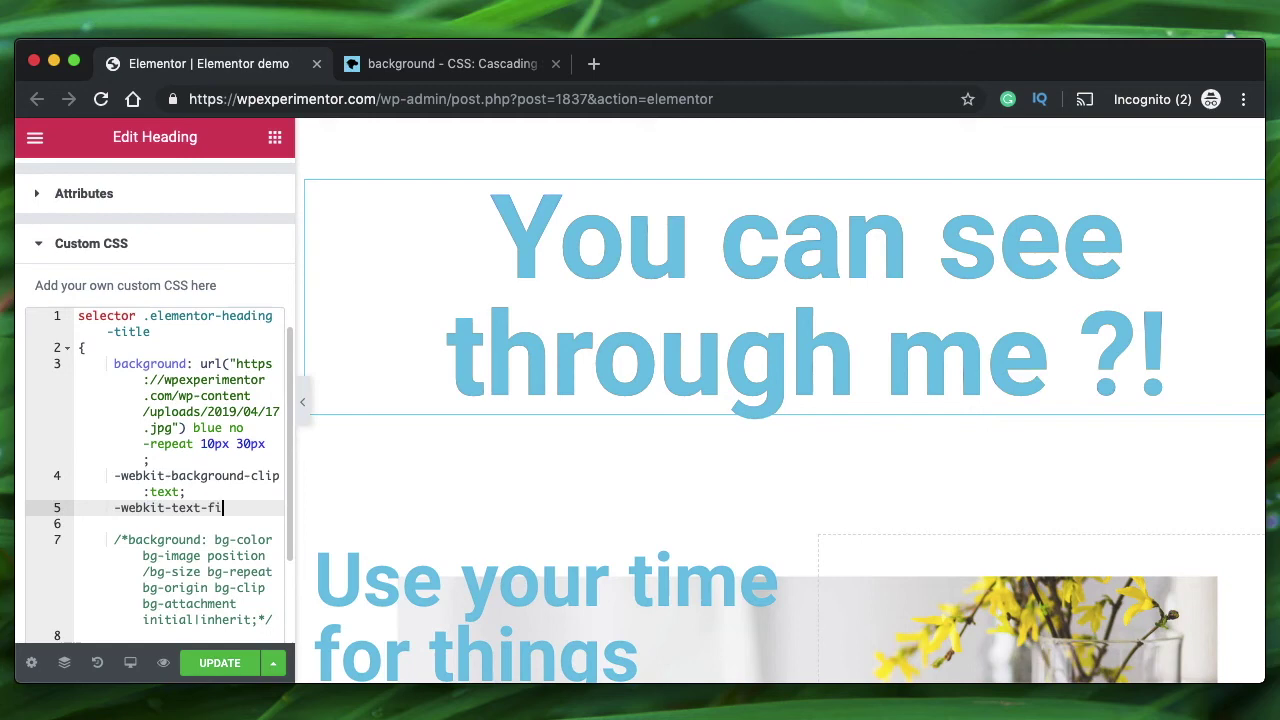
text(ll-color:)
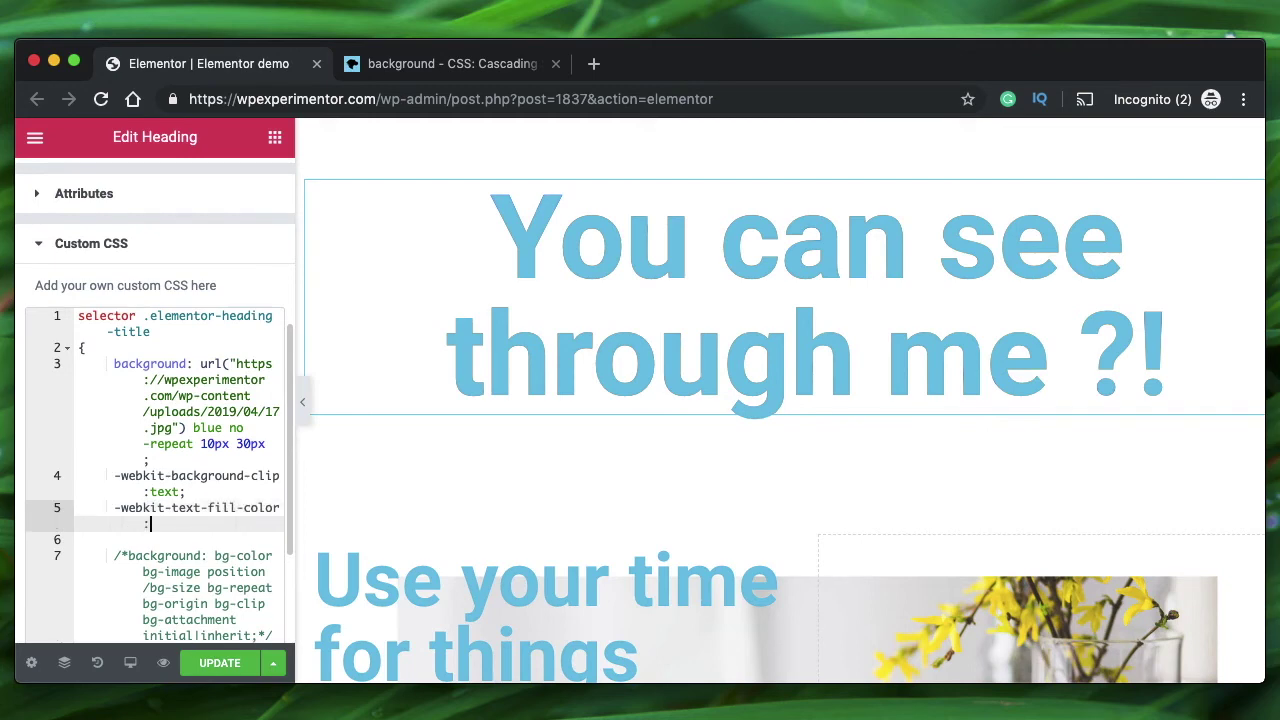
text(transparent;)
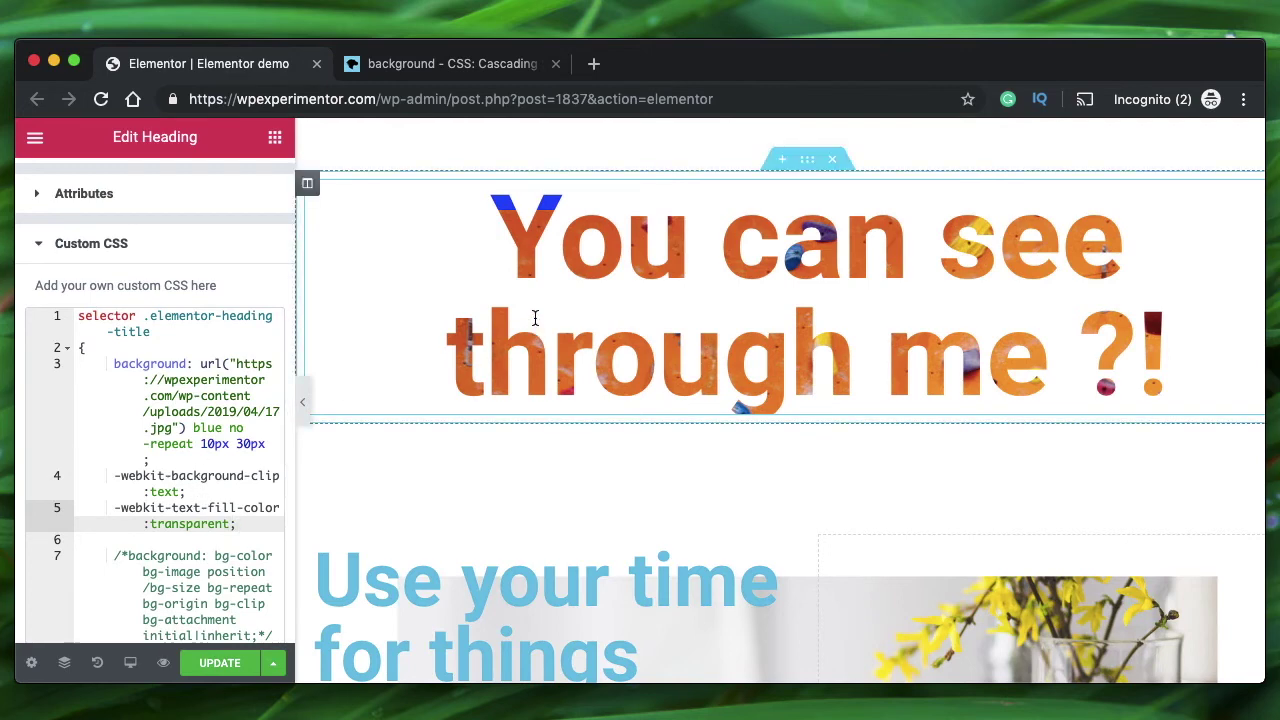
- Delete a digit from the image path and set the position values to 10% 20%
click(279, 411)
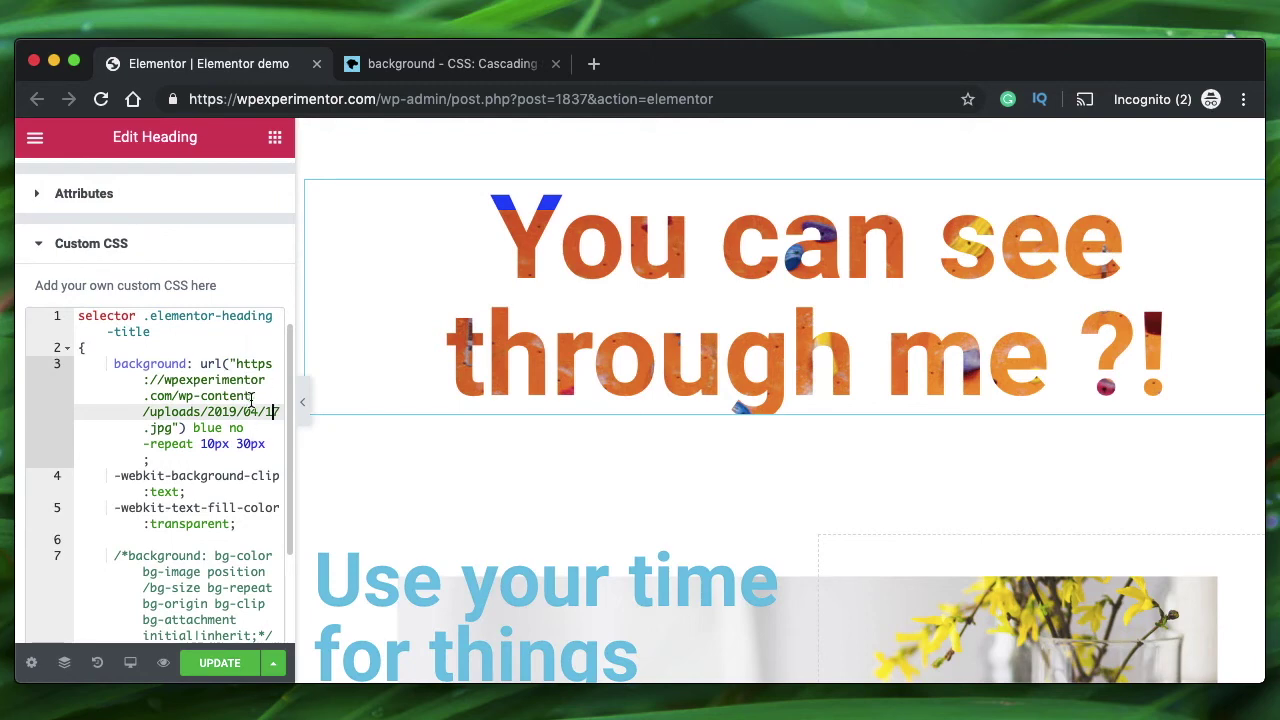
key(Right)
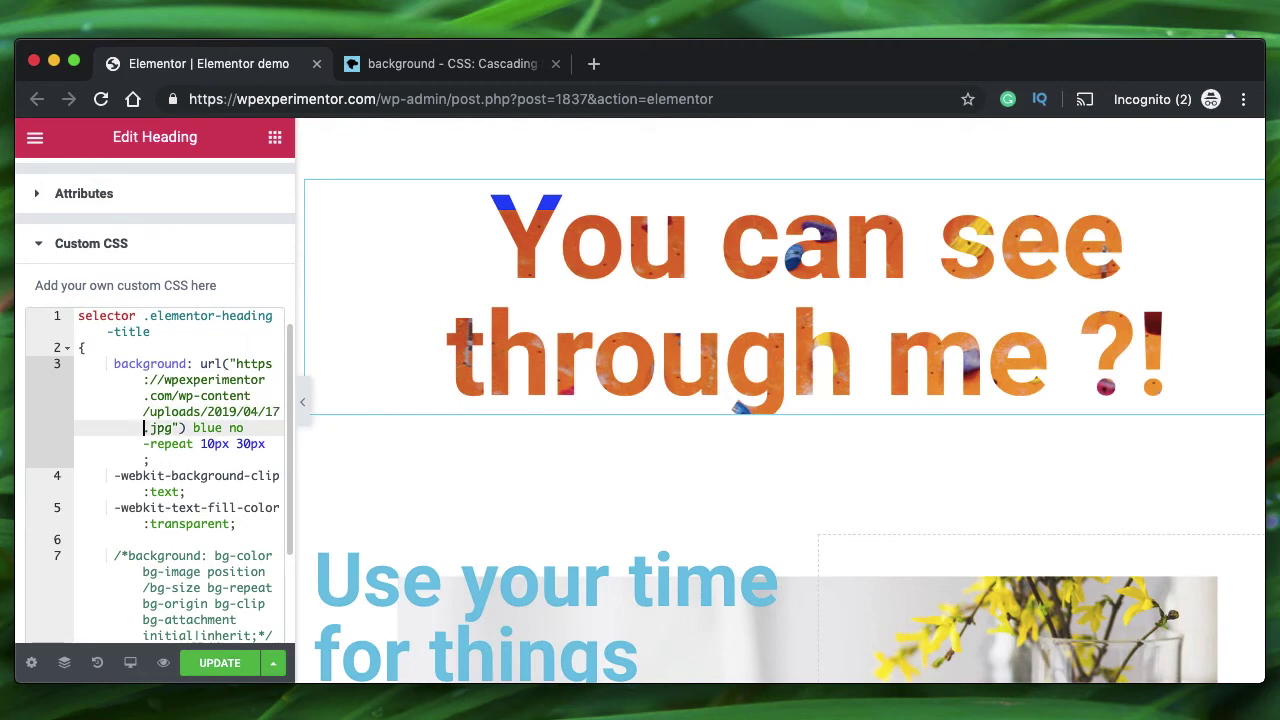
key(BackSpace)
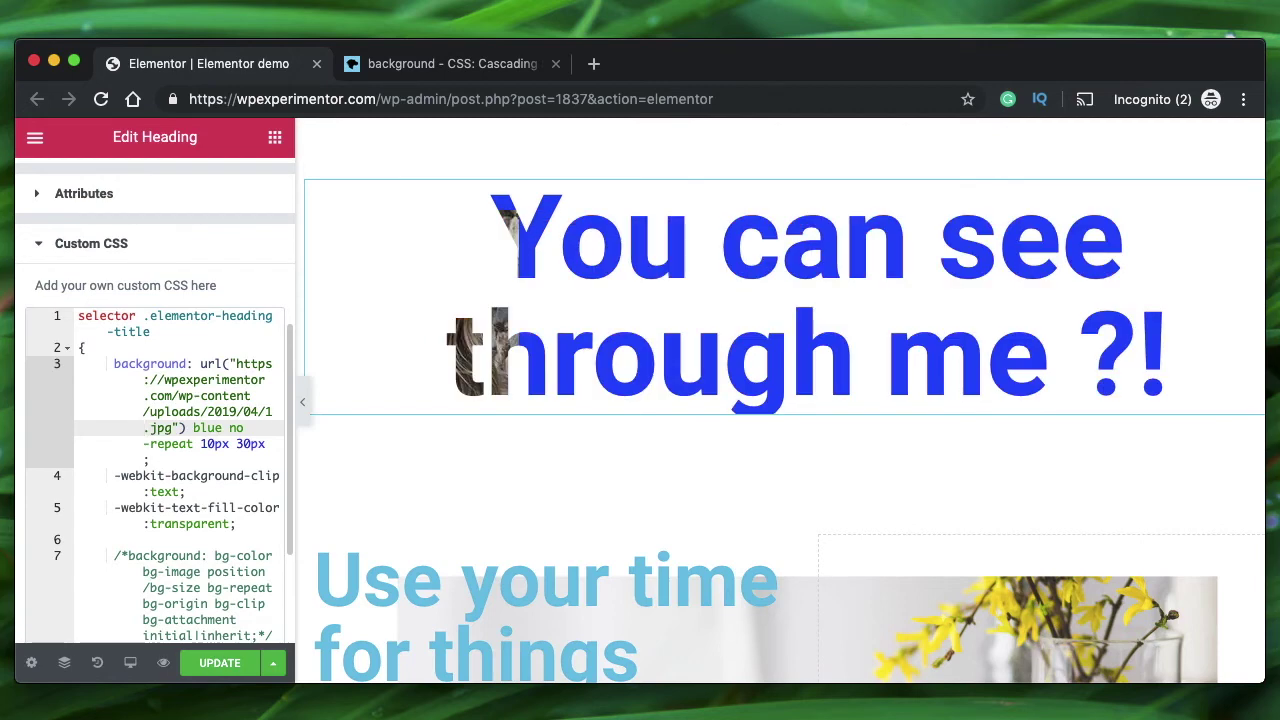
double_click(226, 444)
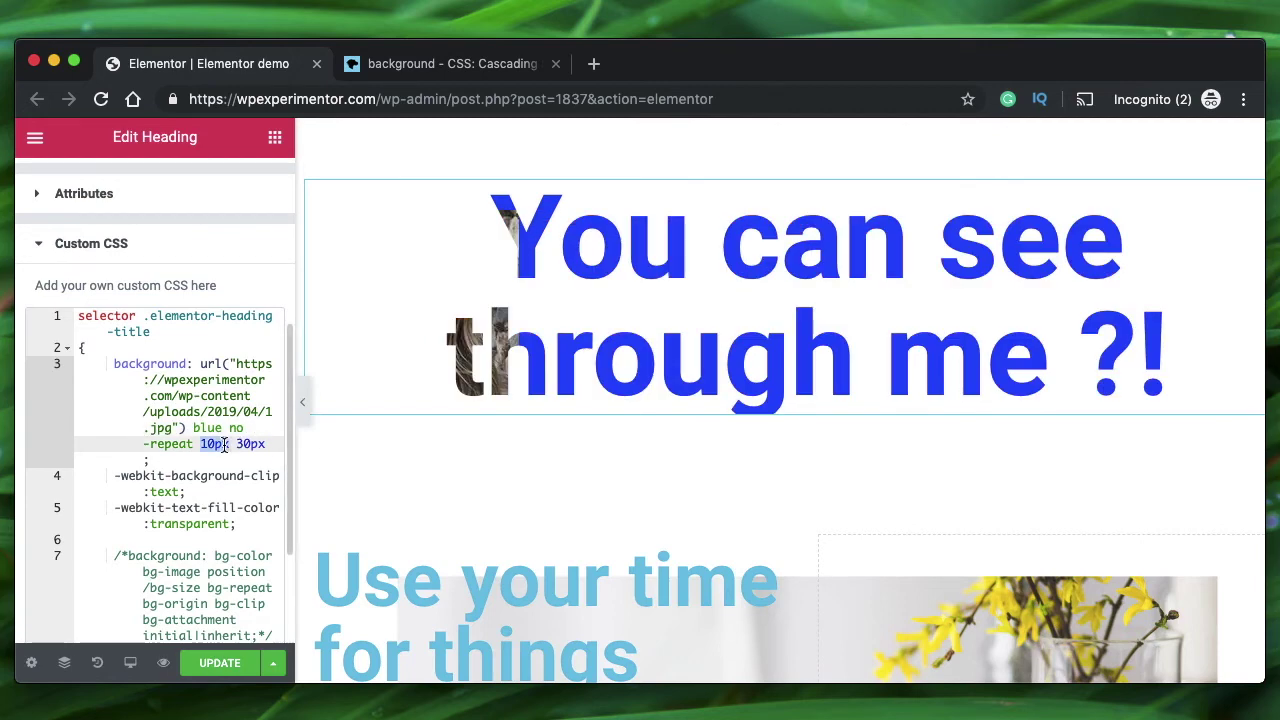
text(10)
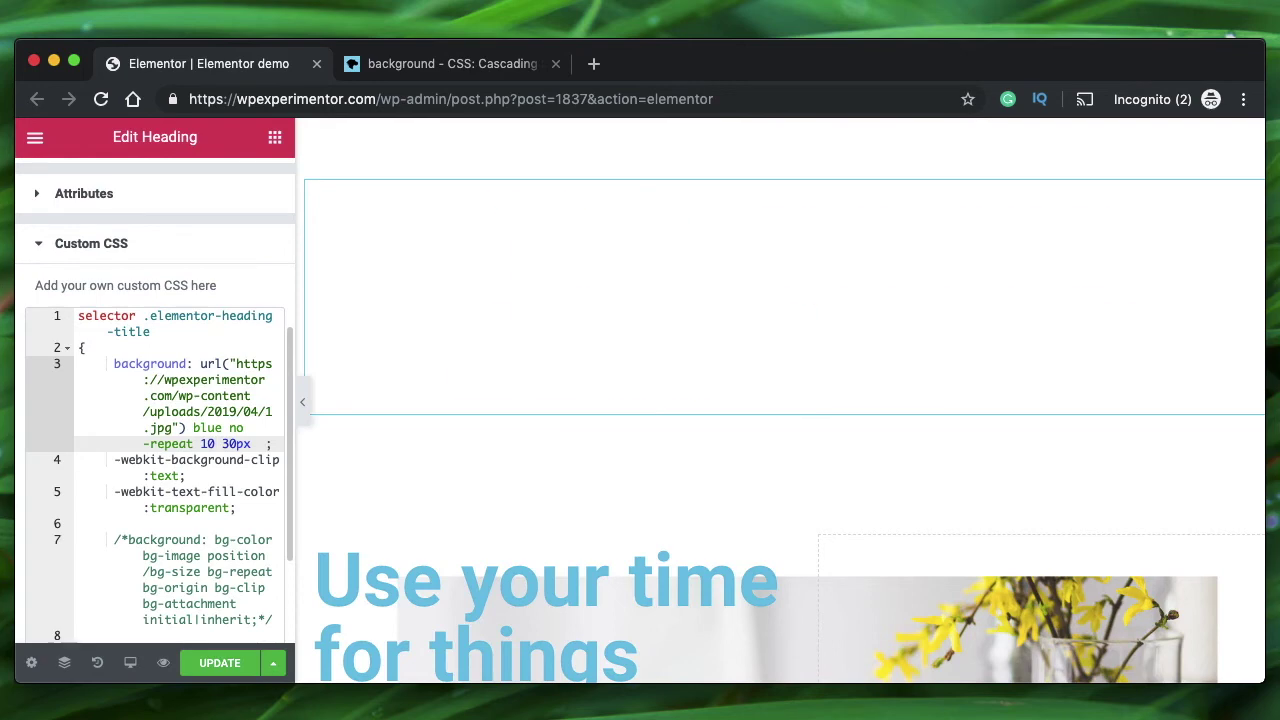
text(%)
key(BackSpace)
key(BackSpace)
key(BackSpace)
key(BackSpace)
text(20%)
- Change both background position values to 40% 40%
click(207, 444)
key(BackSpace)
text(3)
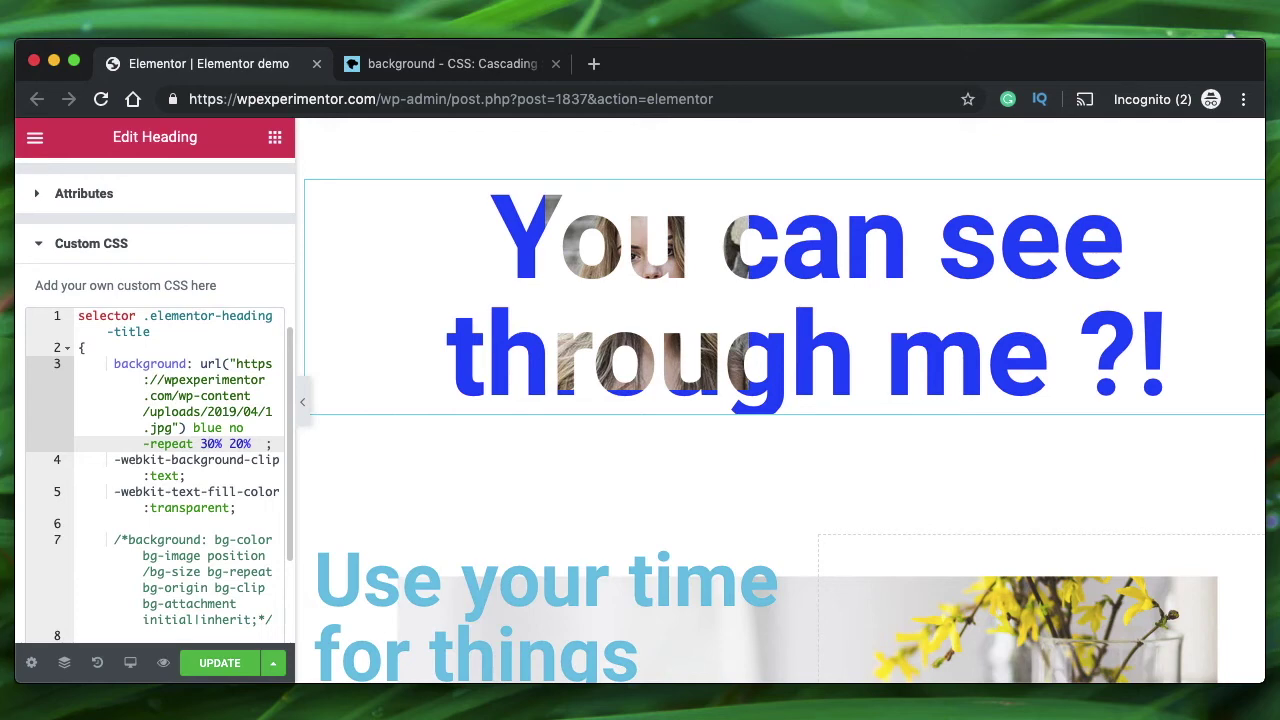
key(BackSpace)
text(4)
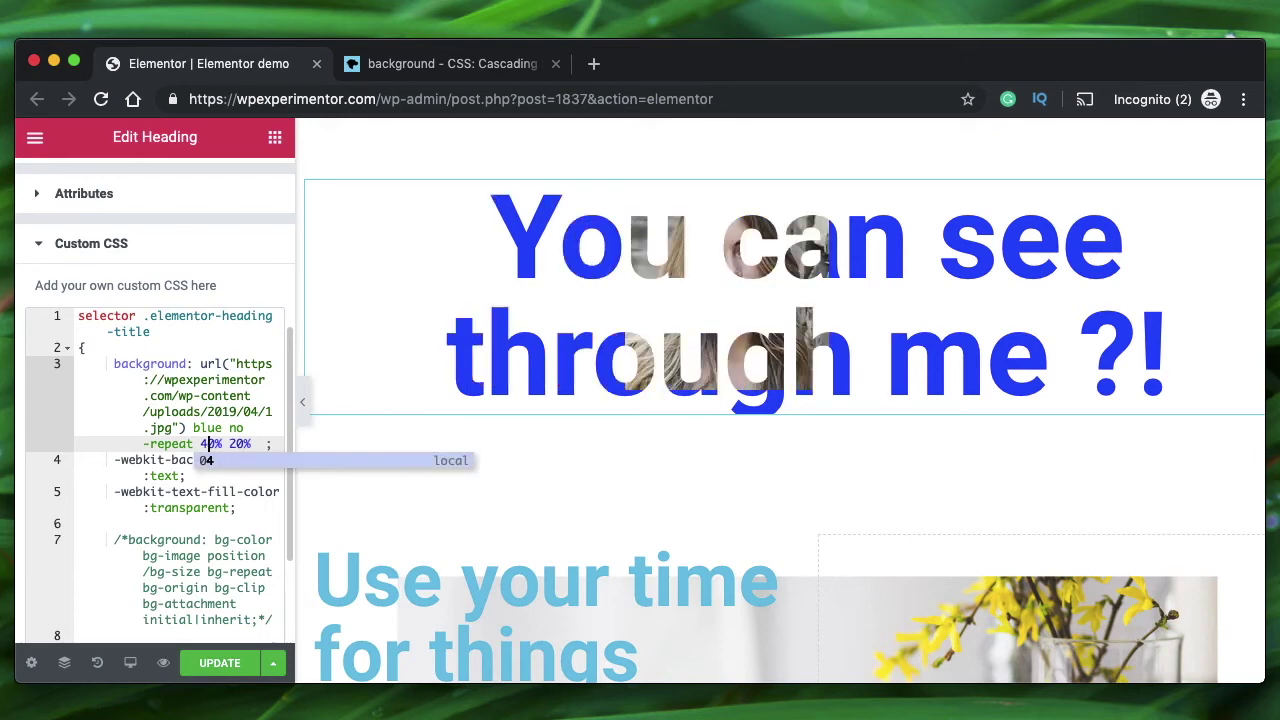
click(224, 444)
key(BackSpace)
text(4)
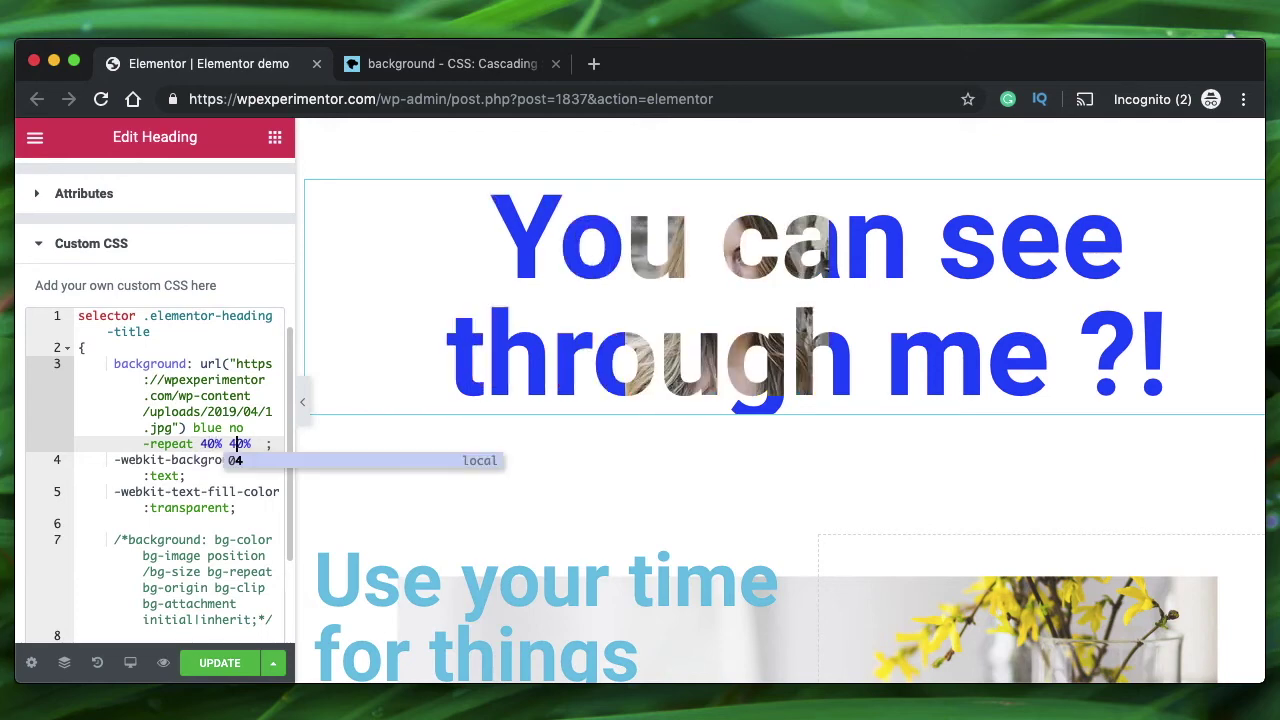
click(157, 471)
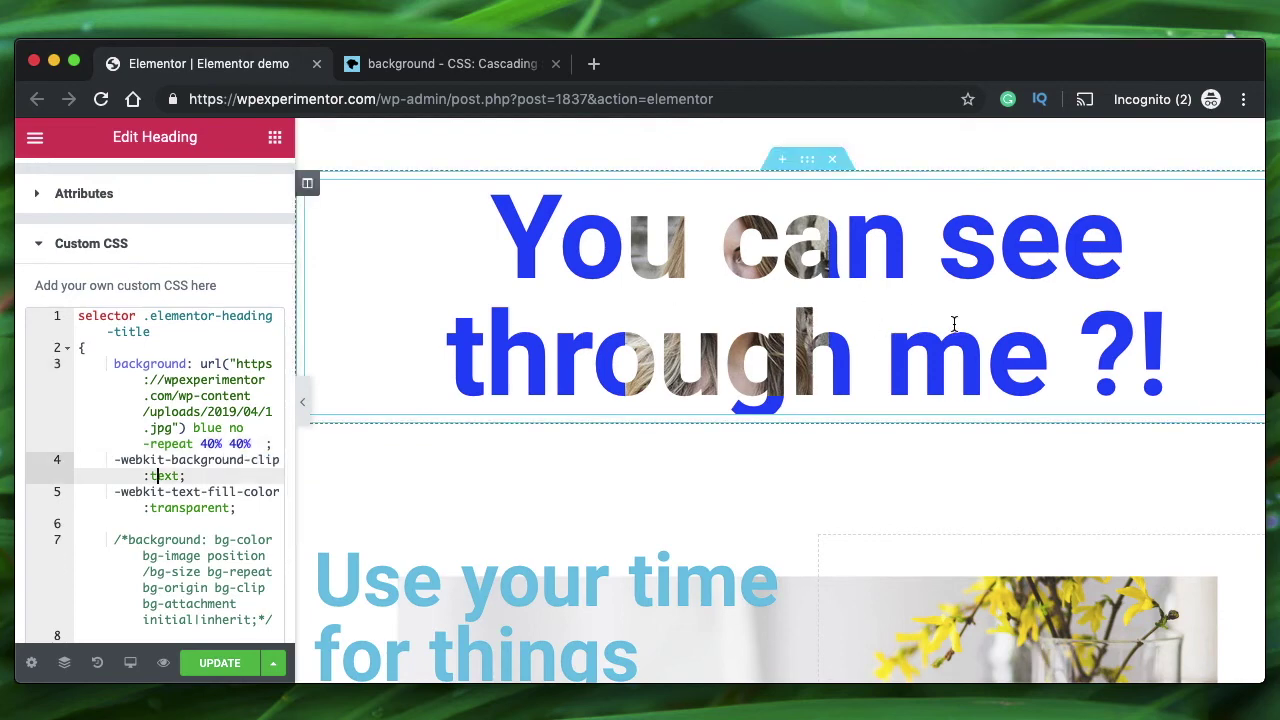
- Switch the image to 4.jpg, set a single 10% position, and make it repeat
click(271, 412)
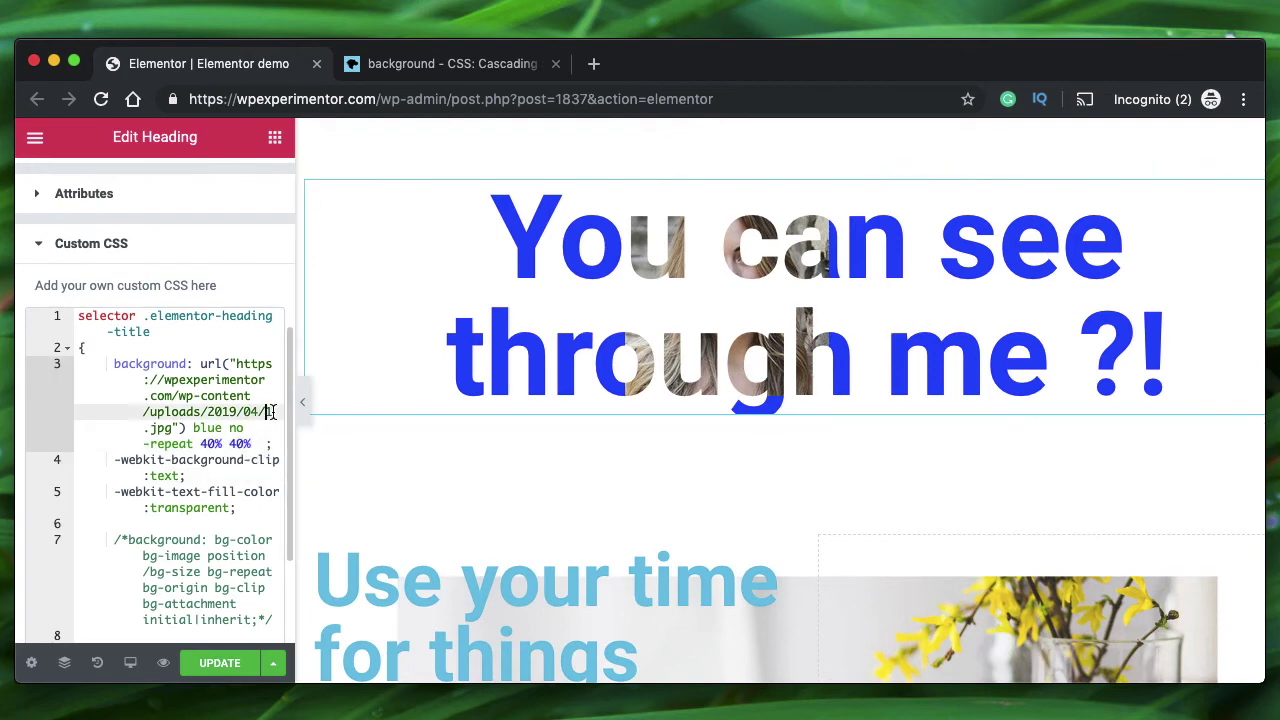
key(BackSpace)
text(4)
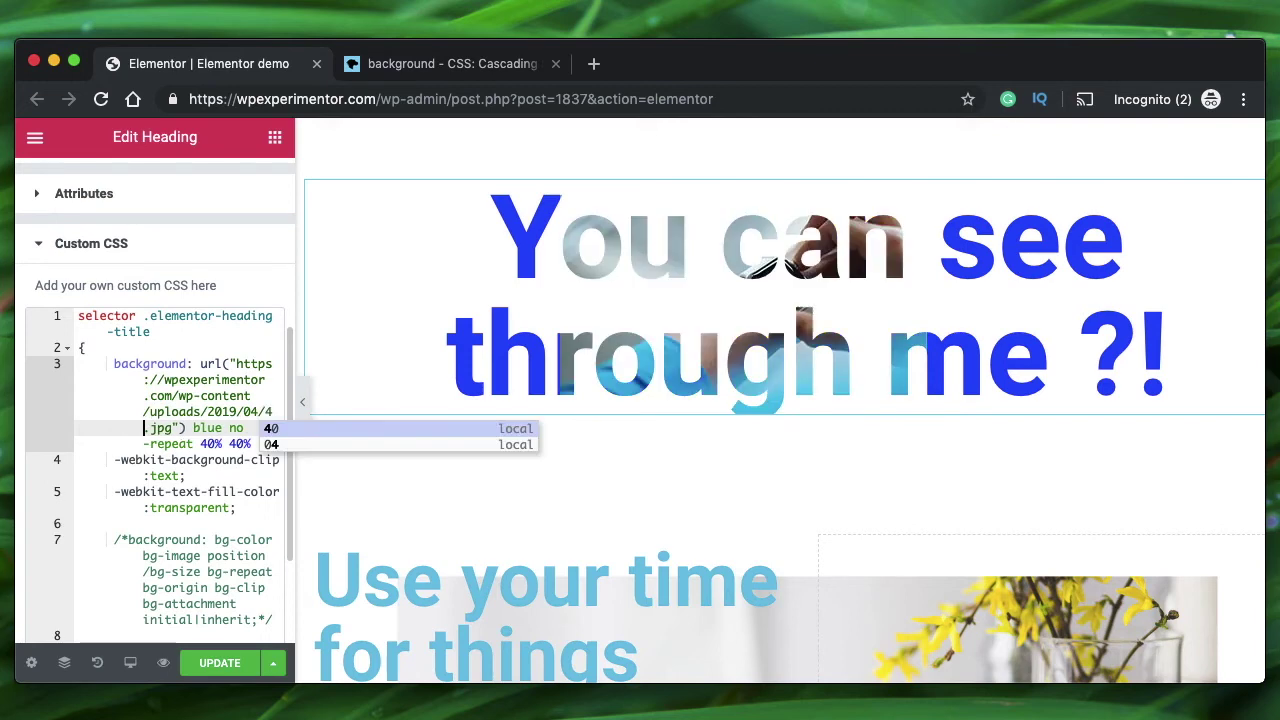
key(Escape)
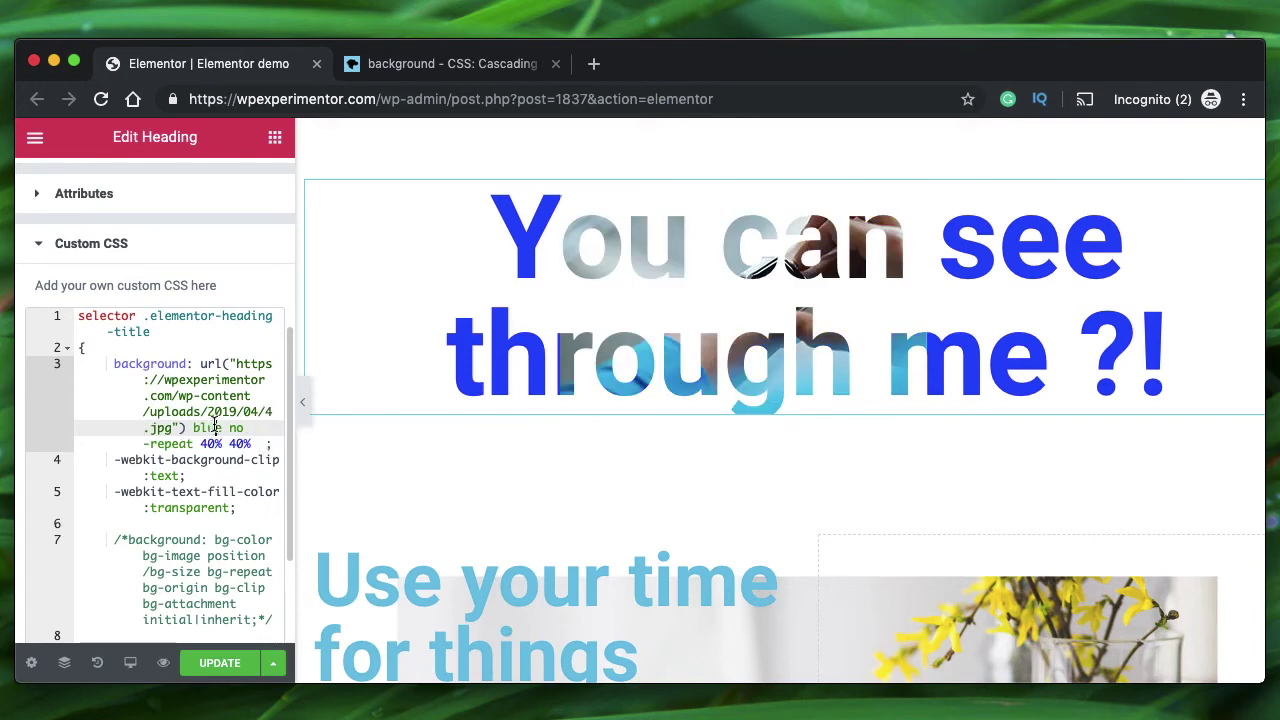
drag(251, 443, 200, 443)
text(10%)
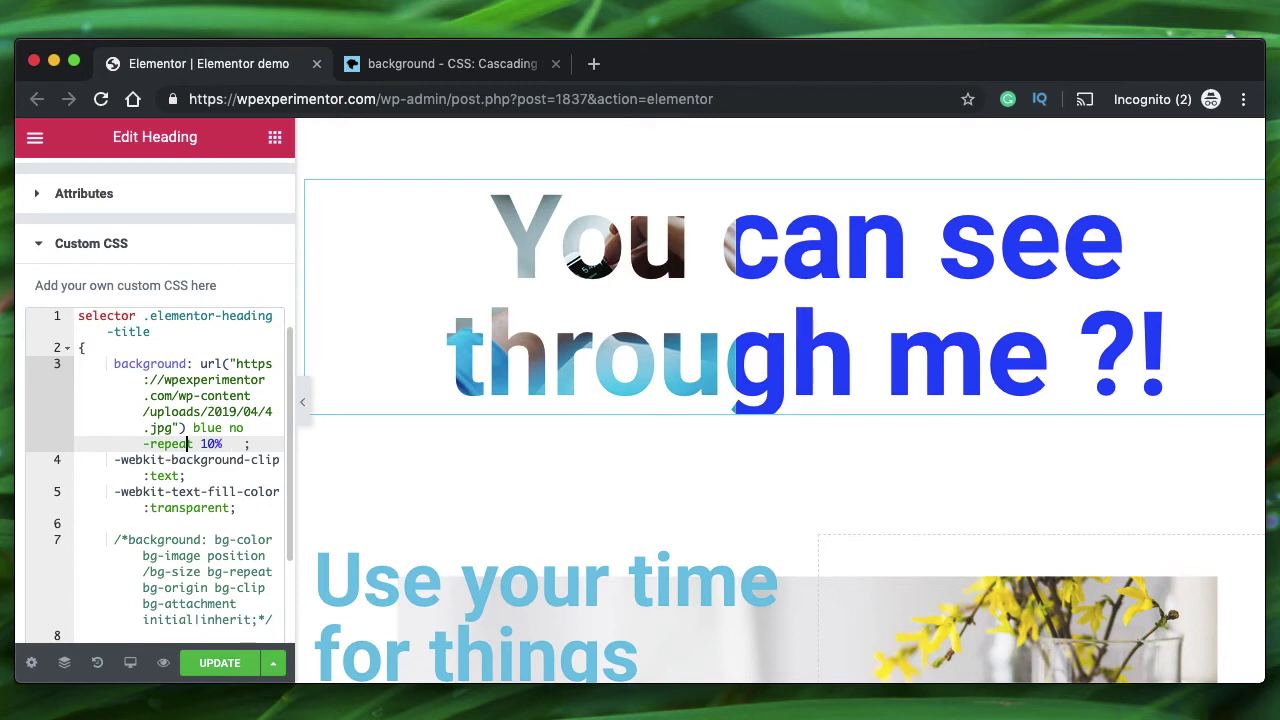
key(BackSpace)
key(BackSpace)
key(BackSpace)
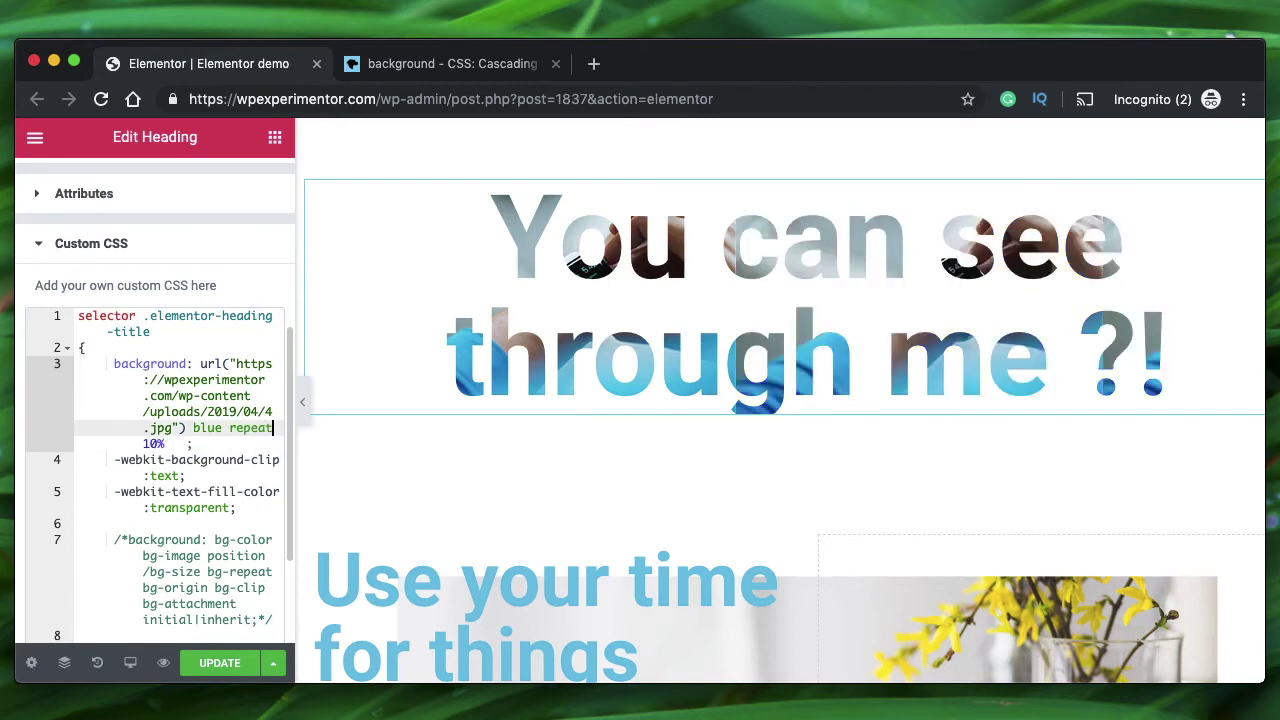
- Review the blue, repeat and 10% values in the updated background rule
double_click(208, 428)
double_click(250, 428)
double_click(151, 444)
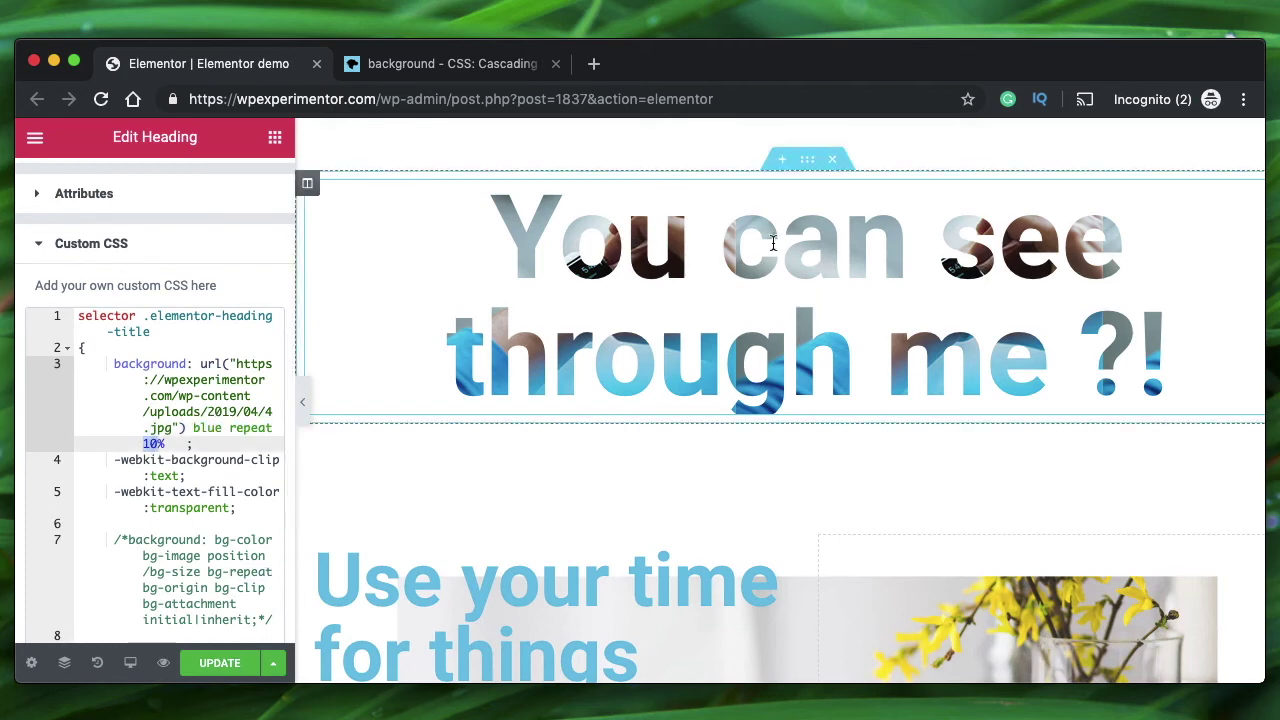
scroll(193, 515, down, 1)
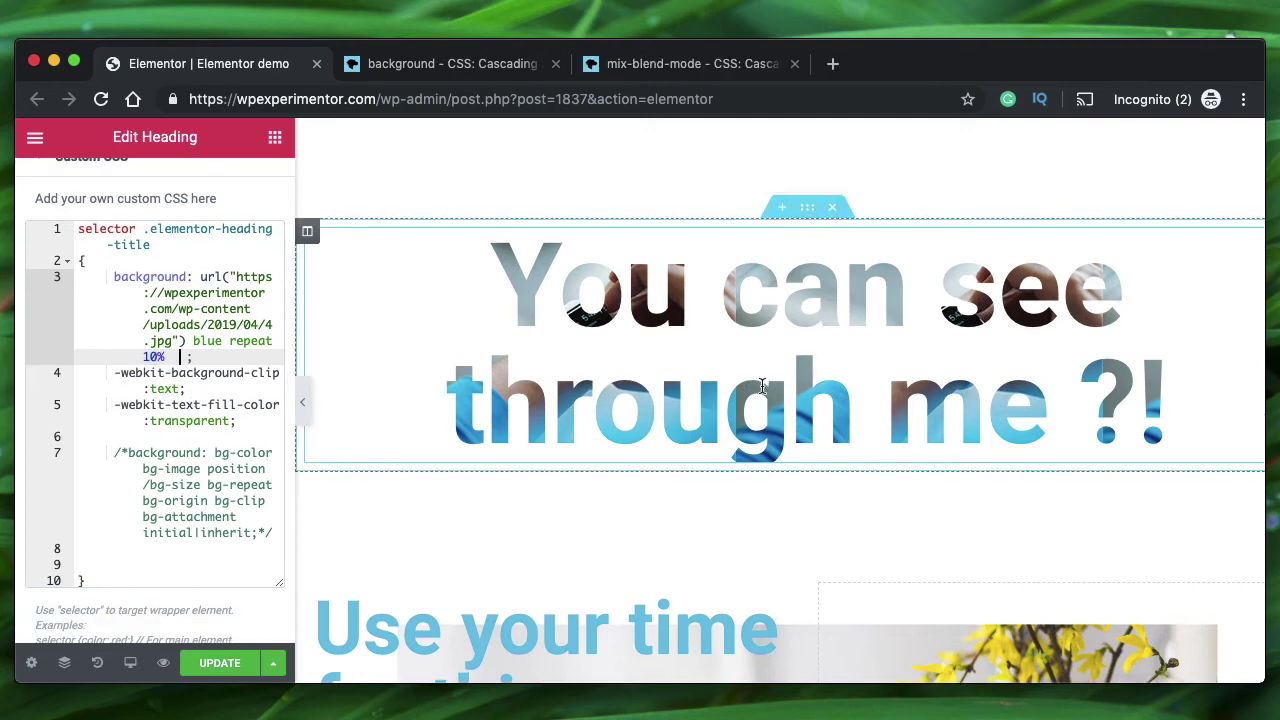
click(166, 356)
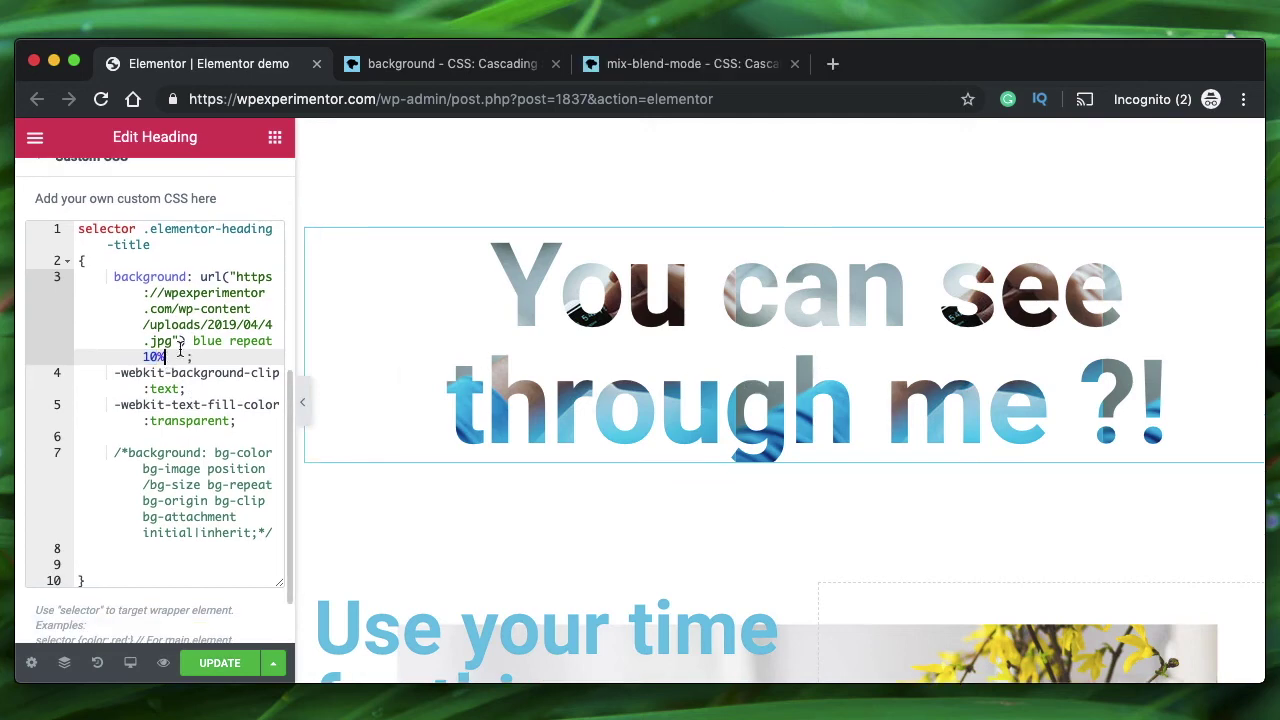
- Replace the url(...) background in Custom CSS with linear-gradient(to bottom right,red,blue,black)
shift+click(201, 283)
key(BackSpace)
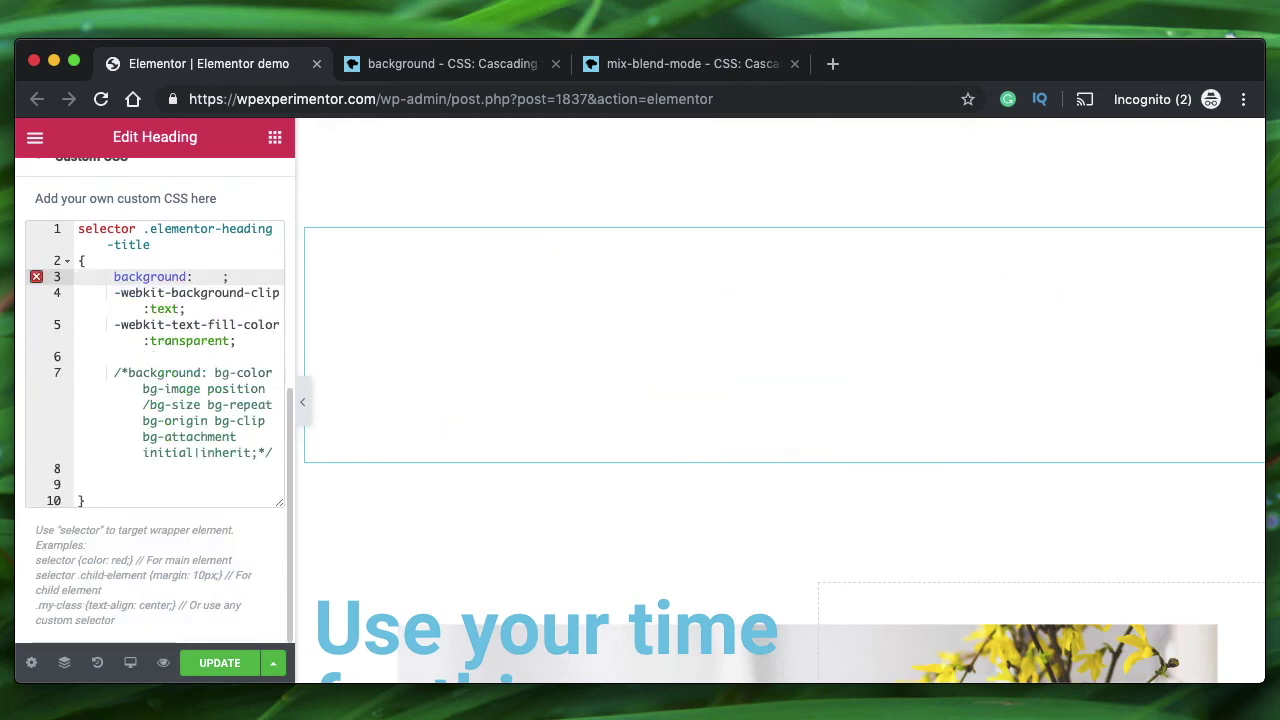
text(line)
text(ar)
text(-gradi)
text(ent)
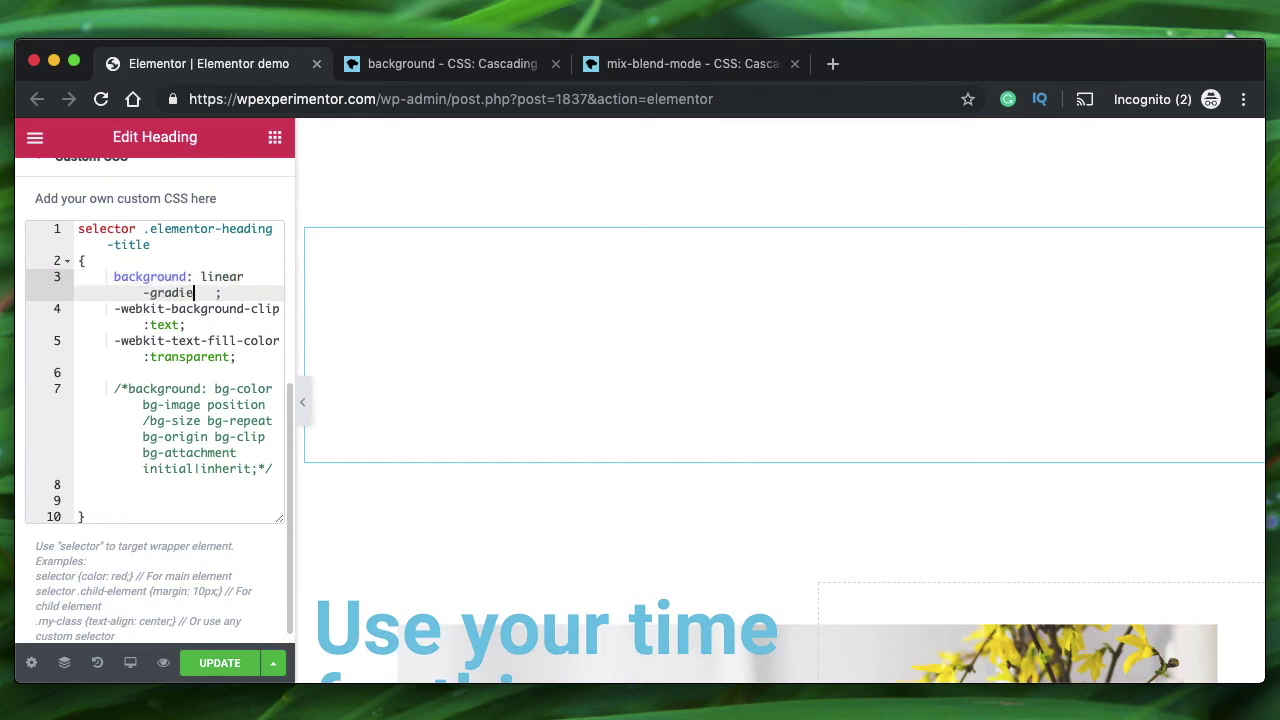
text((to bottom right,red,blue)
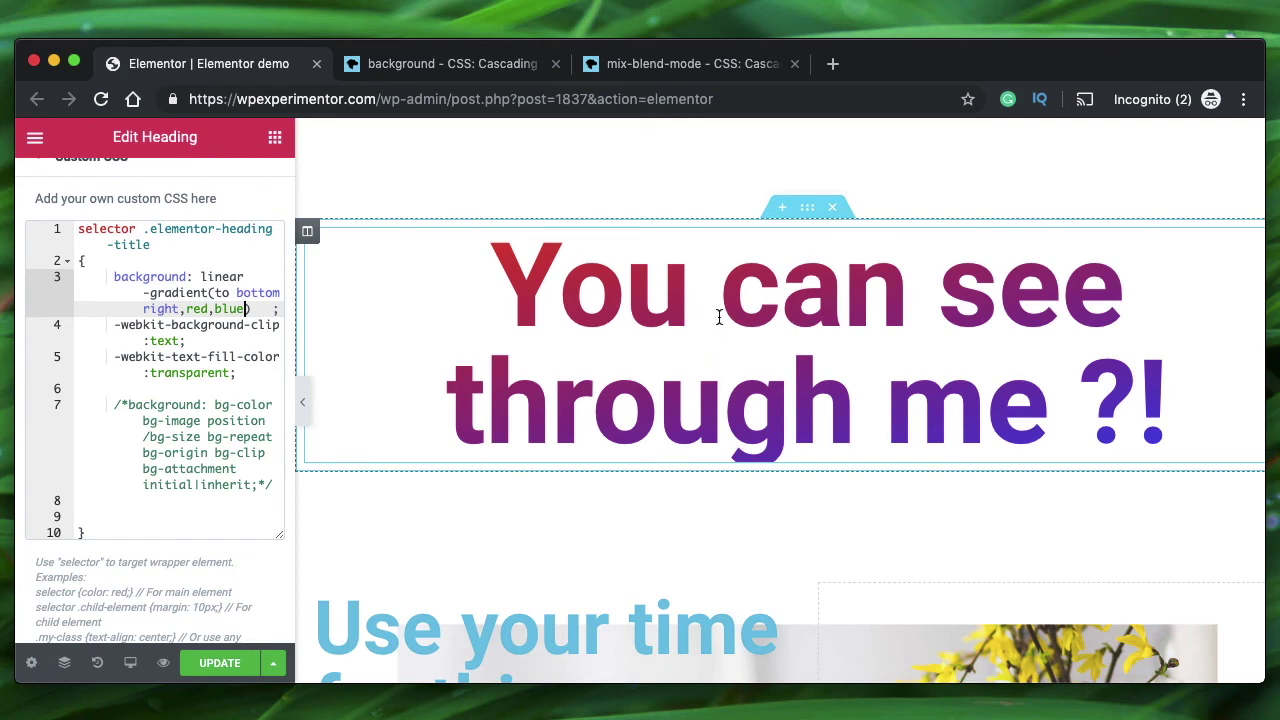
text(,)
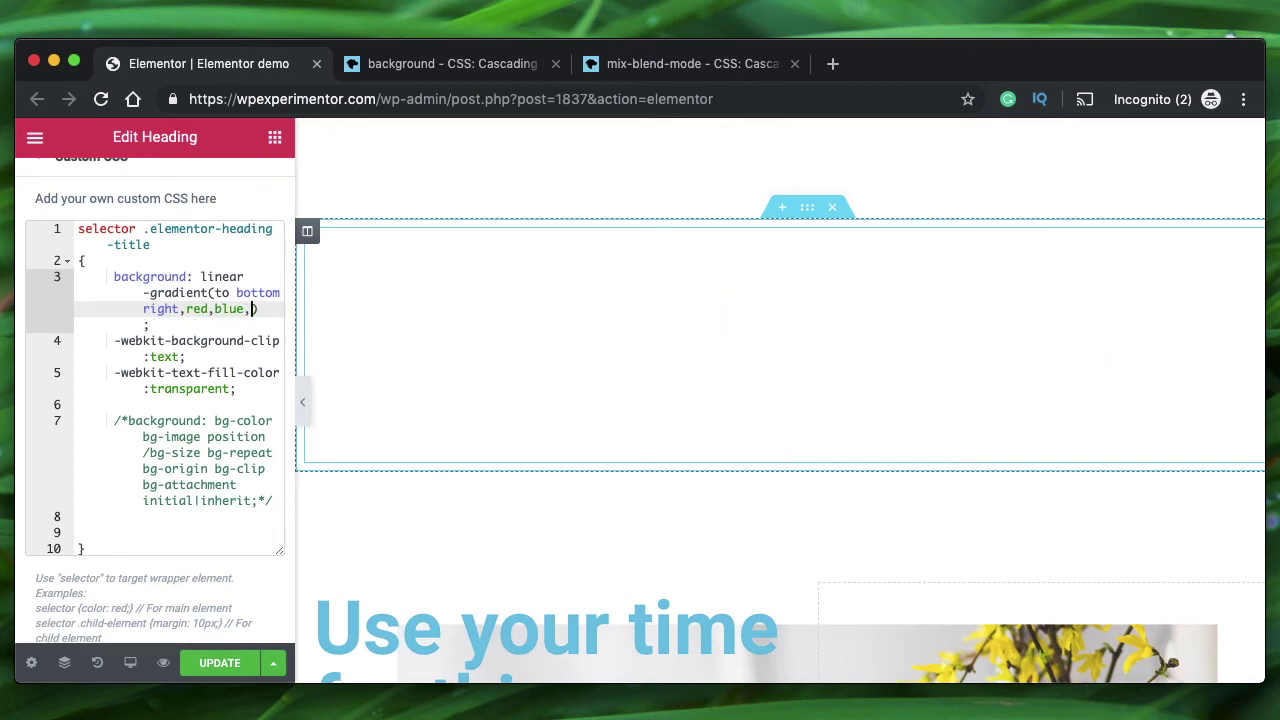
text(black)
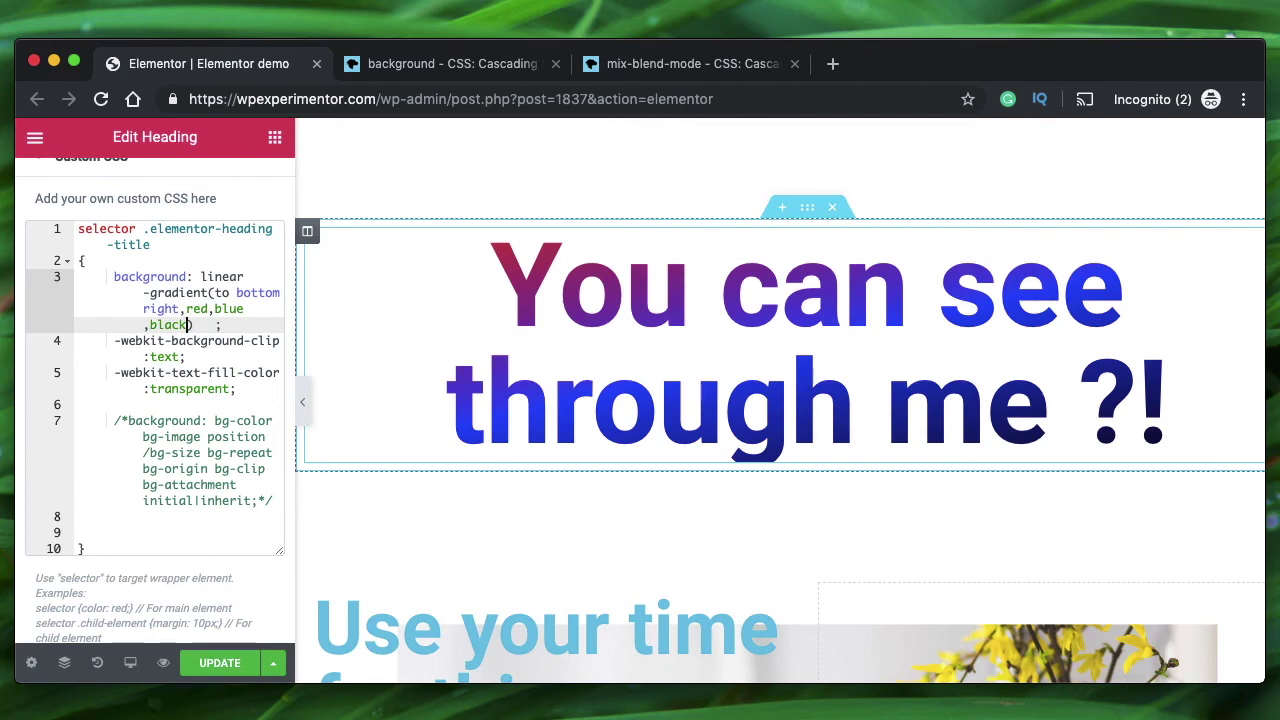
- Change the gradient direction from 'to bottom right' to -135deg, giving linear-gradient(-135deg,red,blue,black)
click(200, 278)
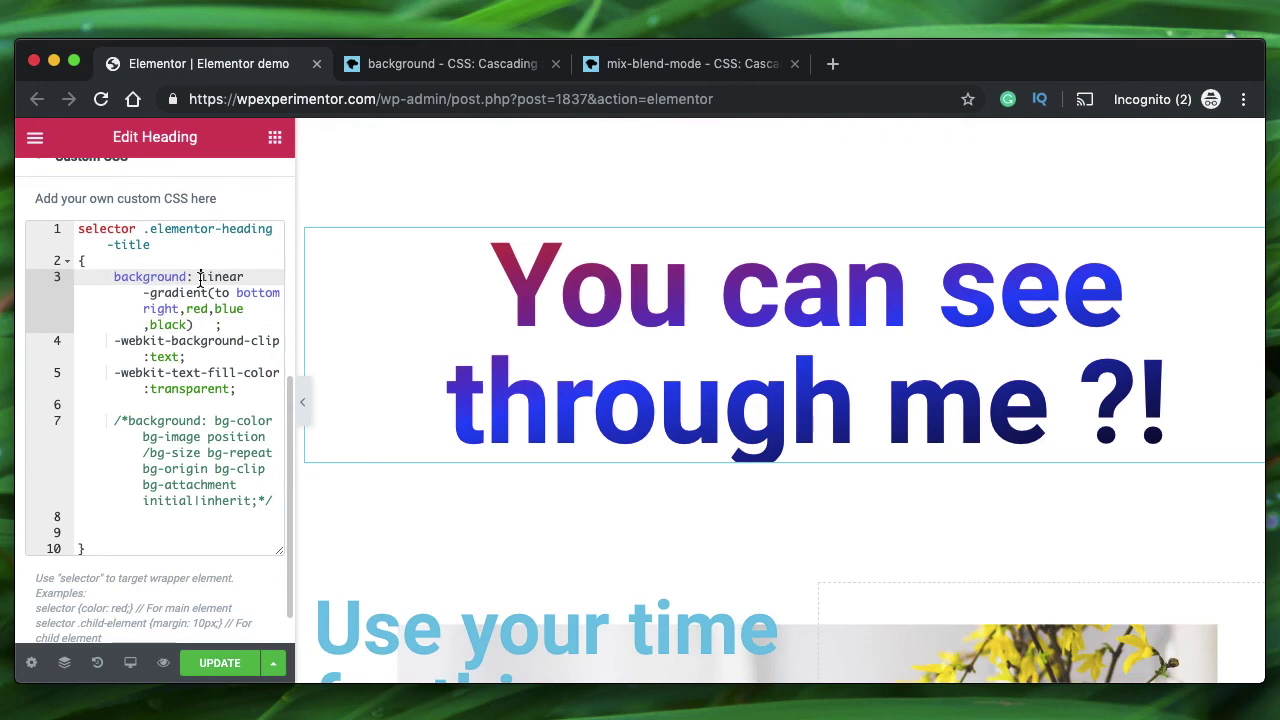
shift+click(196, 325)
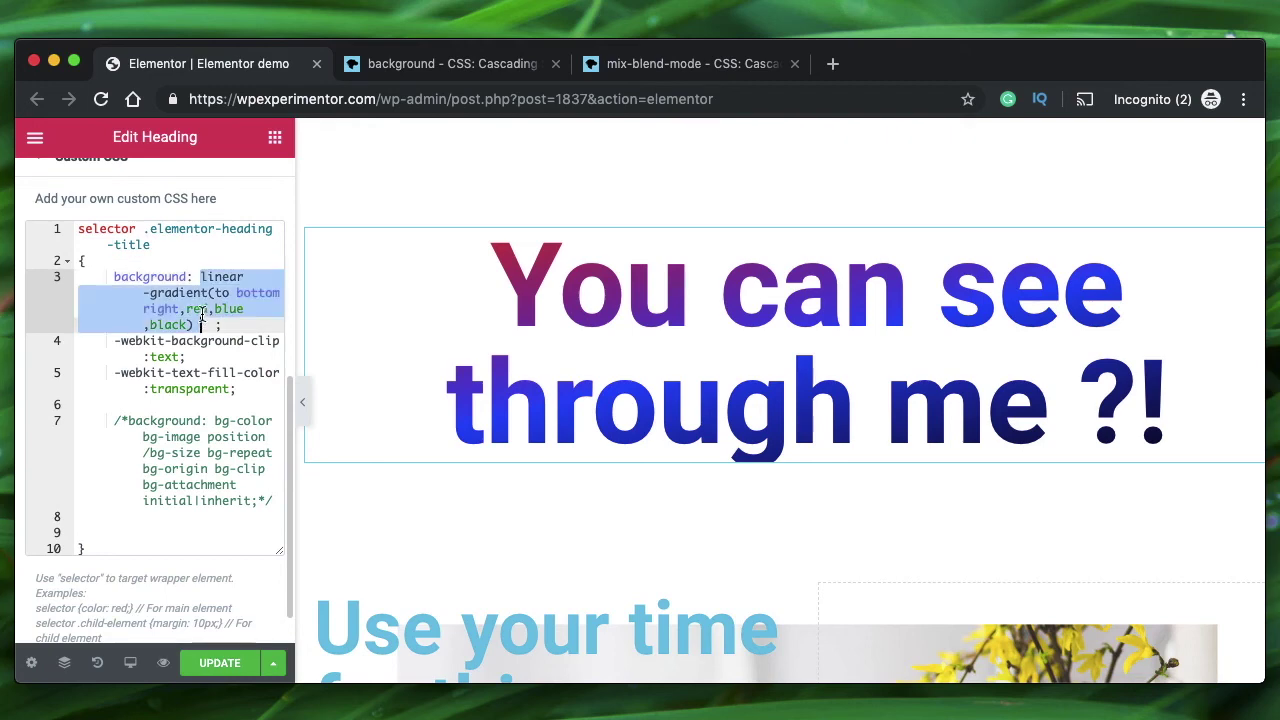
click(216, 293)
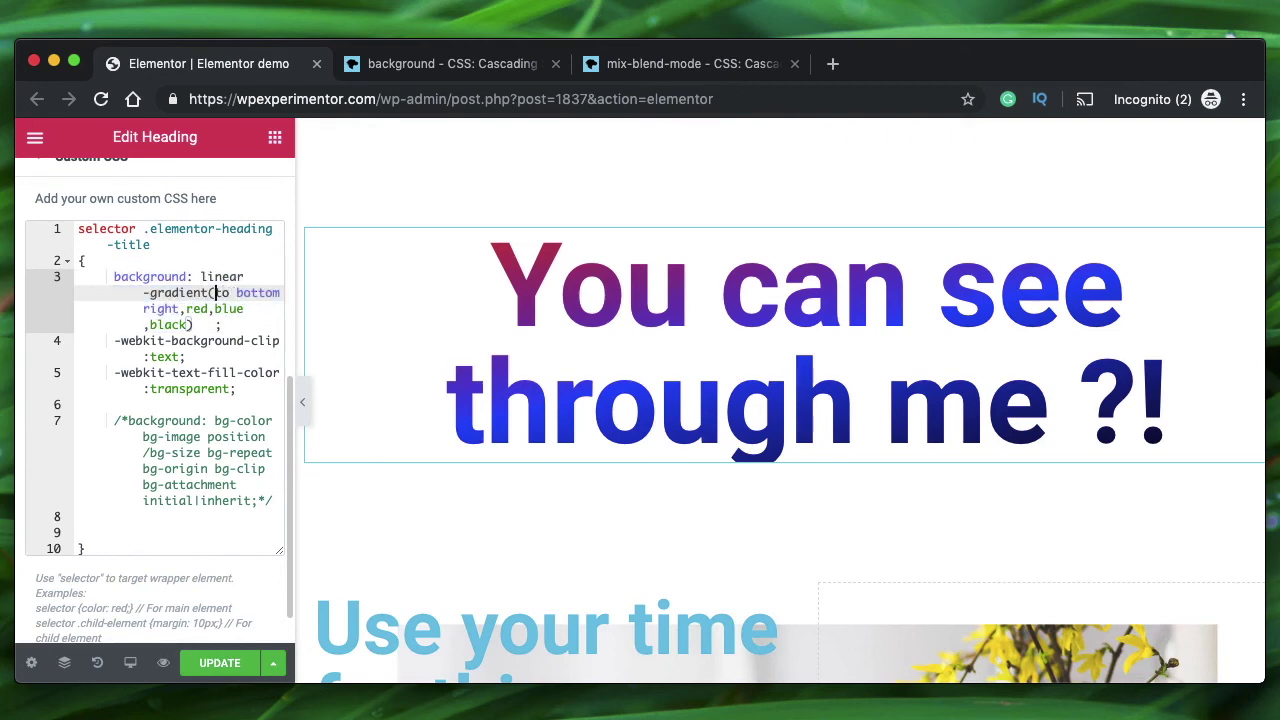
drag(216, 293, 181, 309)
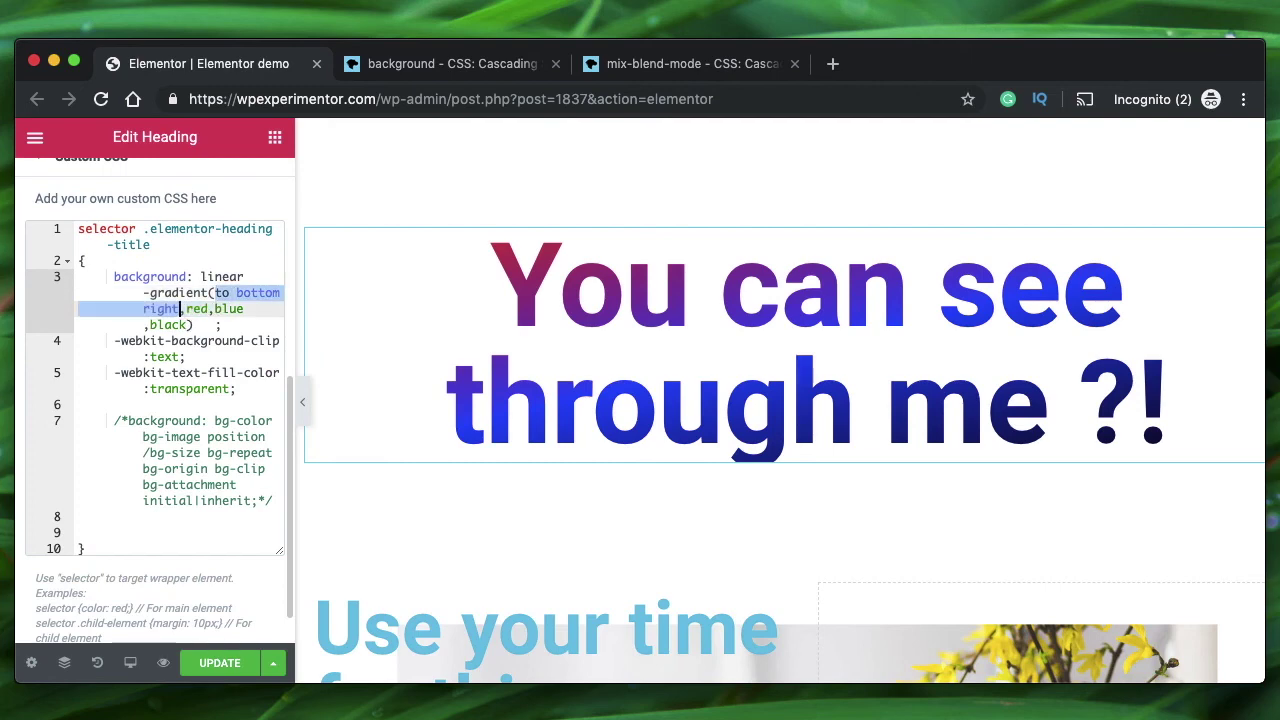
text(135)
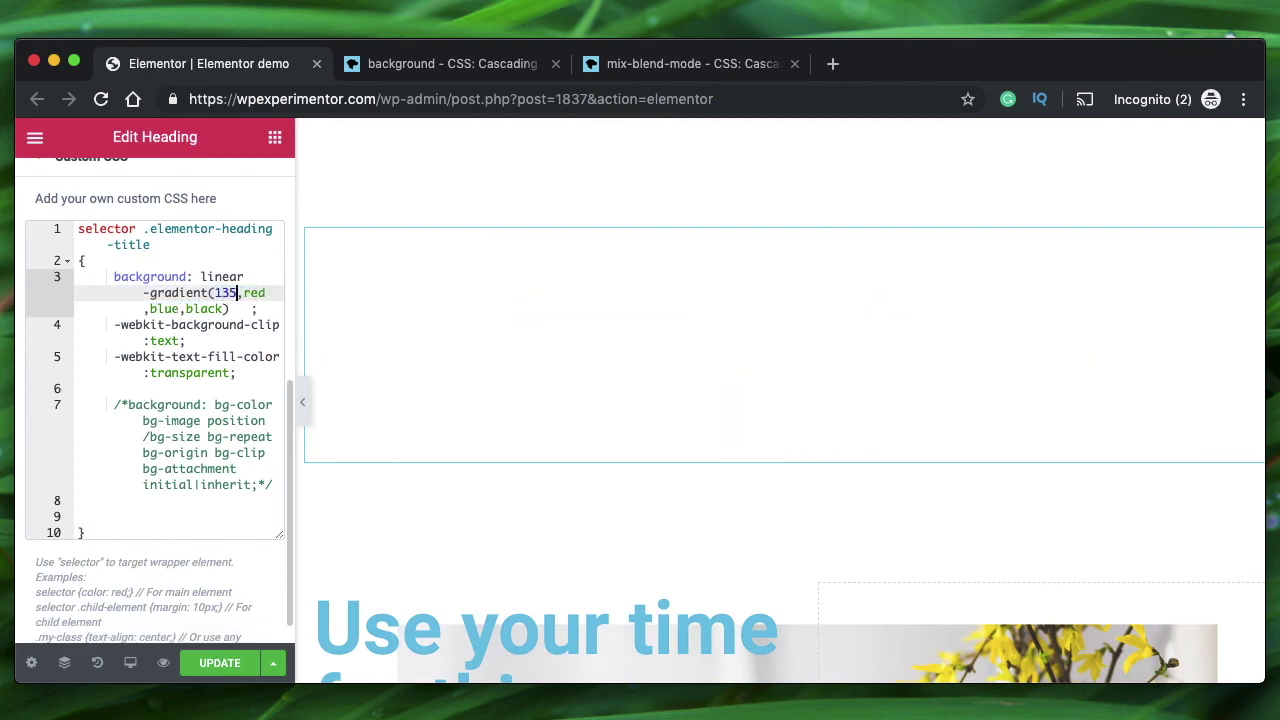
text(deg)
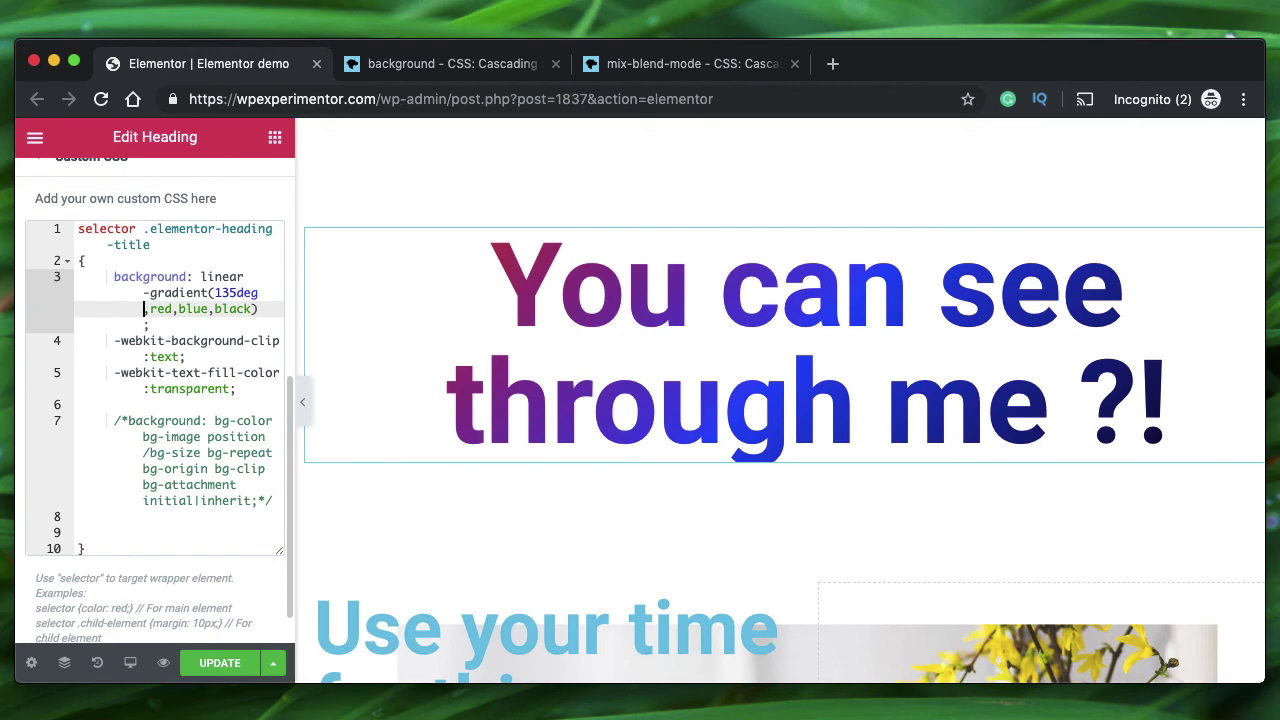
click(144, 293)
key(Right)
key(Right)
key(Right)
key(Right)
key(Right)
key(Right)
key(Right)
key(Right)
key(Right)
key(Right)
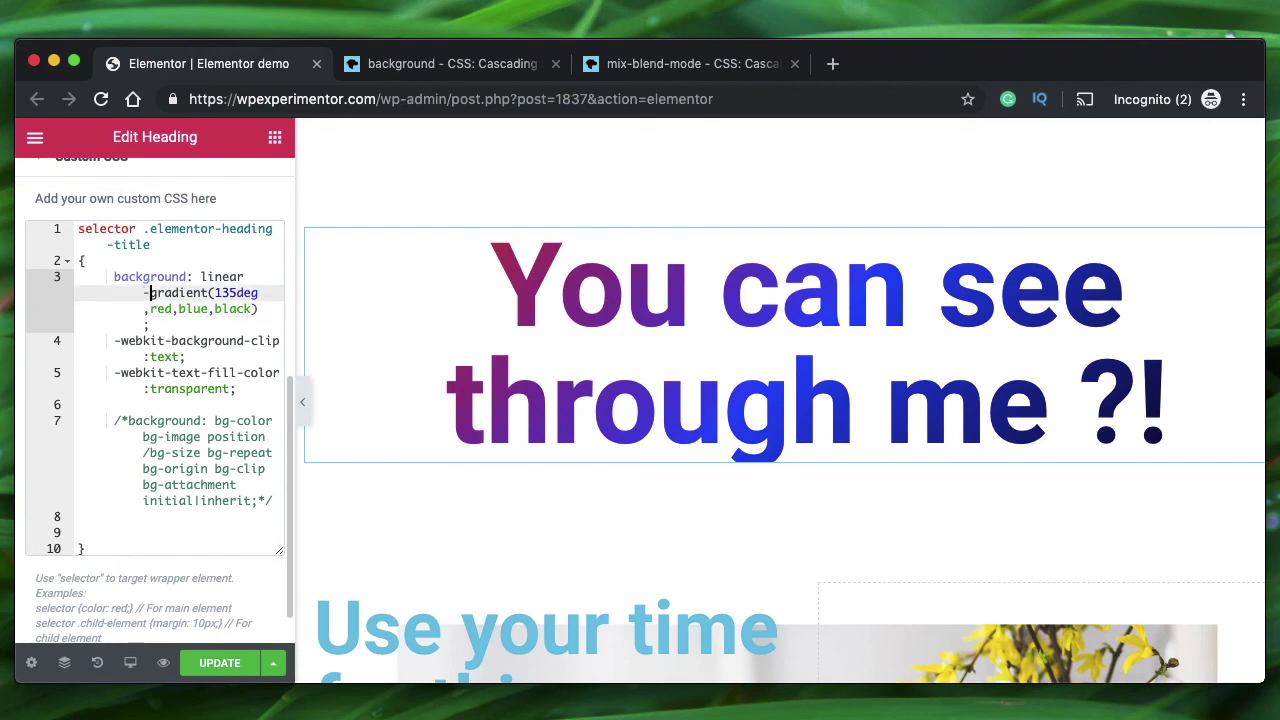
text(-)
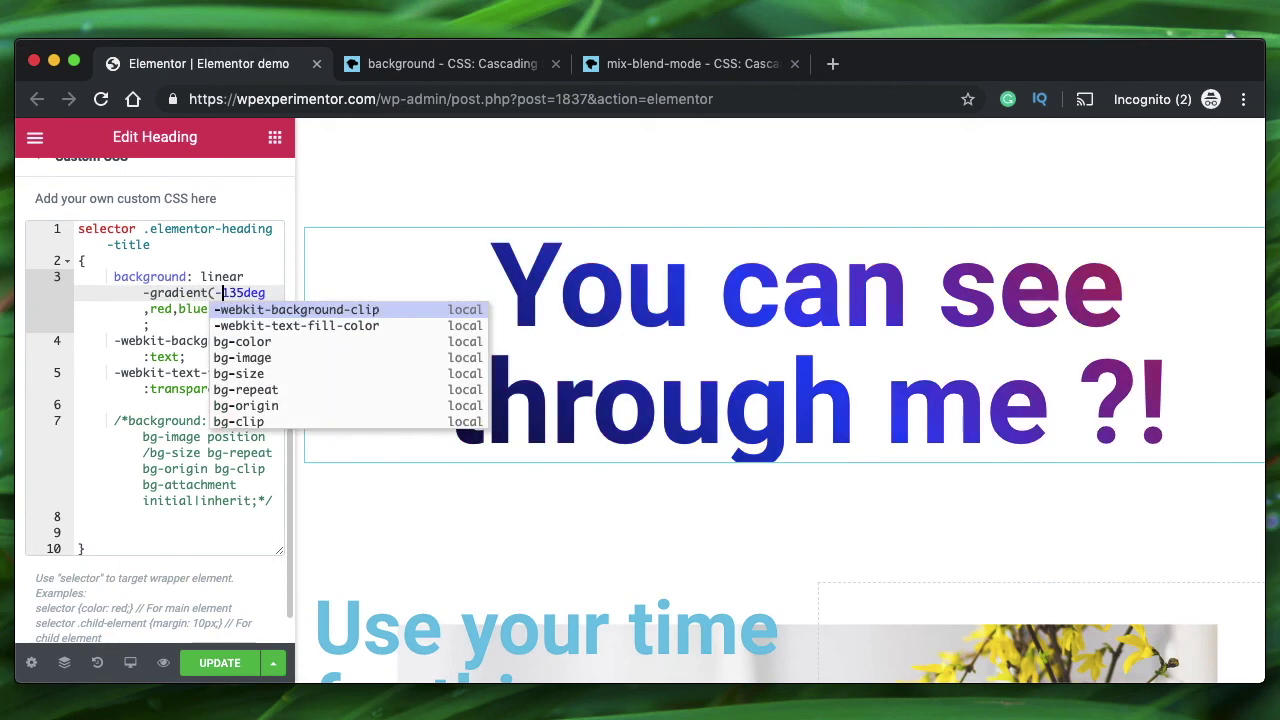
click(147, 316)
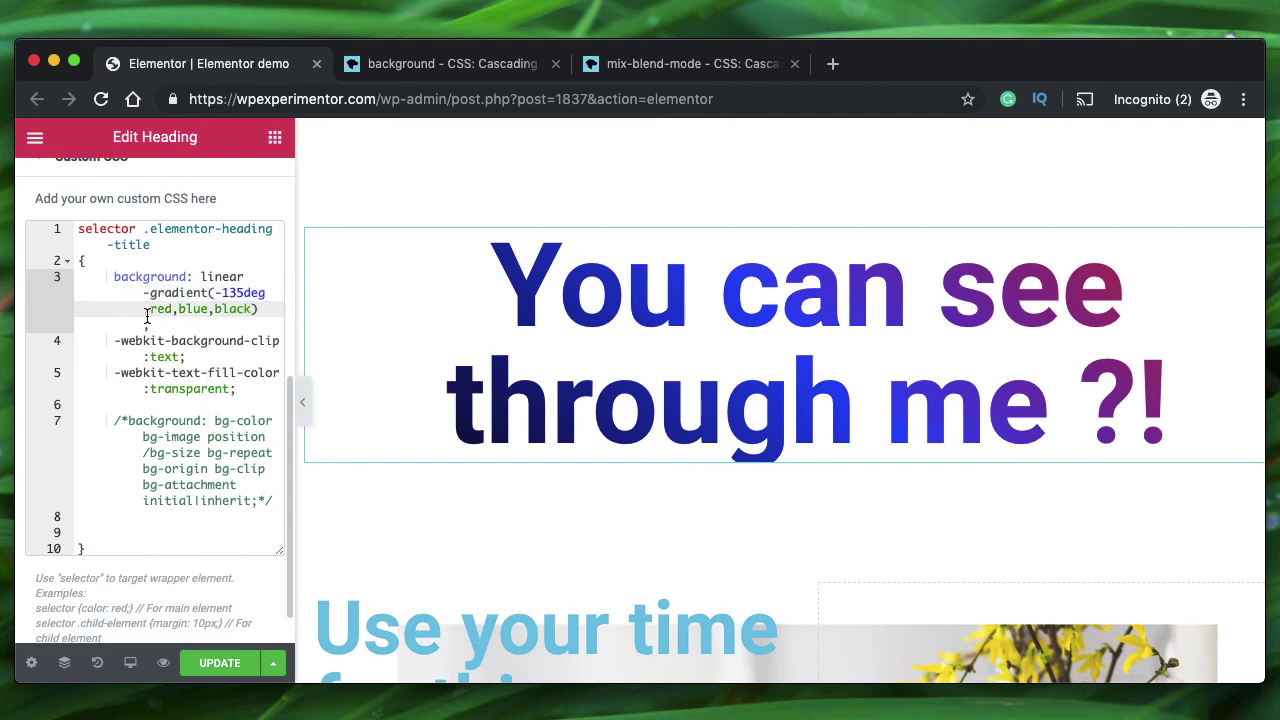